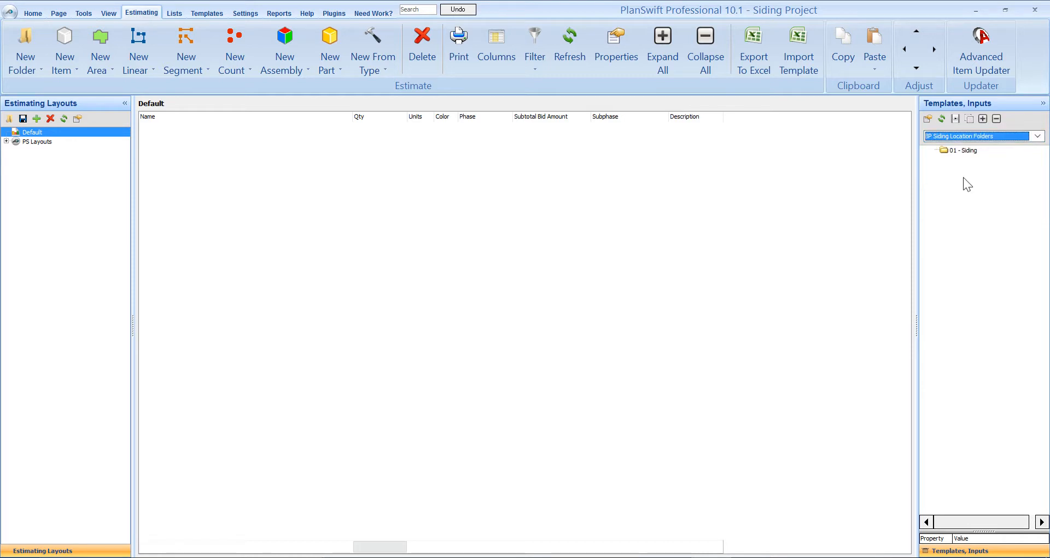
- Add a location folder from the BP Siding Location Folders template to the estimate, named 01 - Siding
left_click_drag(976, 149, 580, 228)
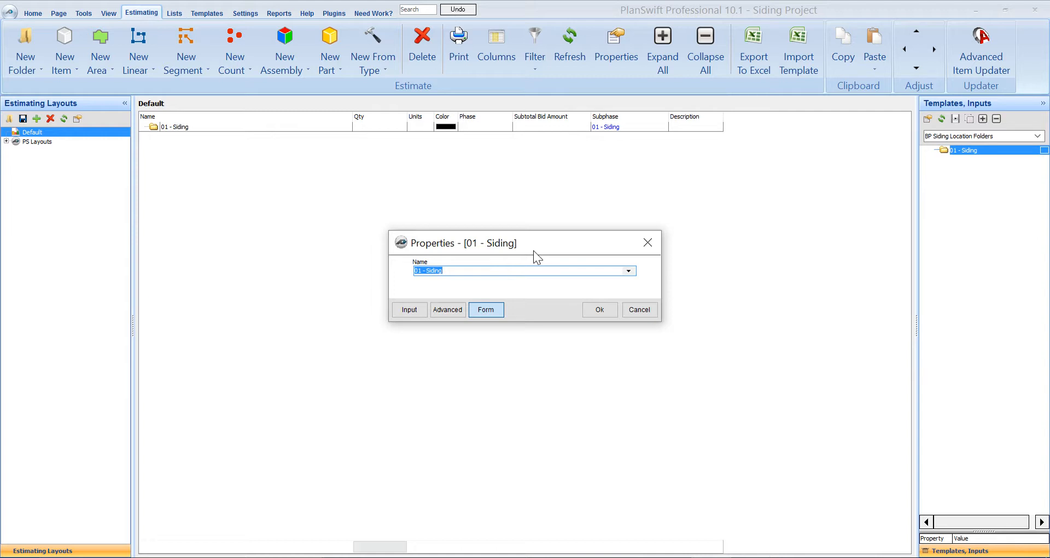
left_click(630, 271)
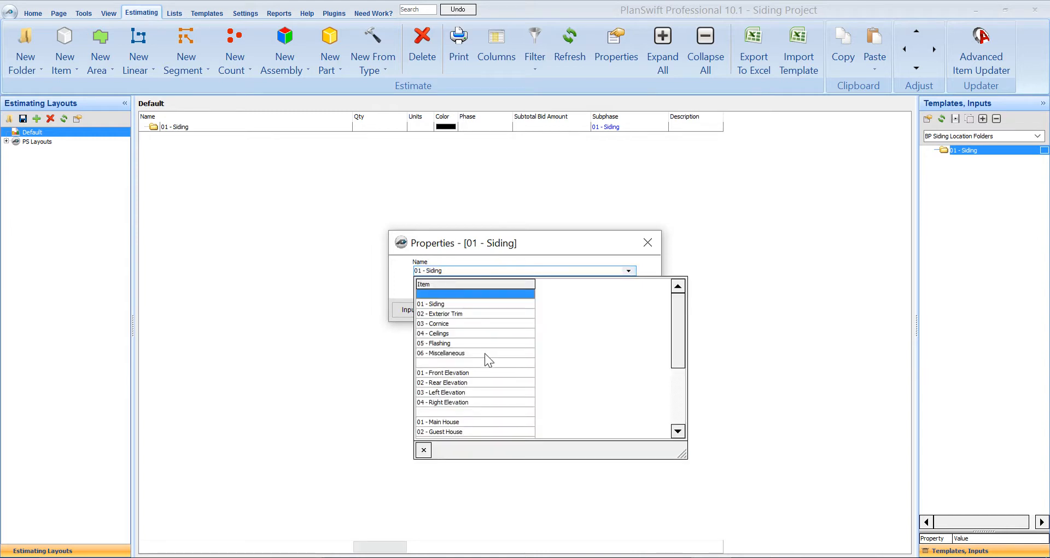
scroll(490, 362, "down", 3)
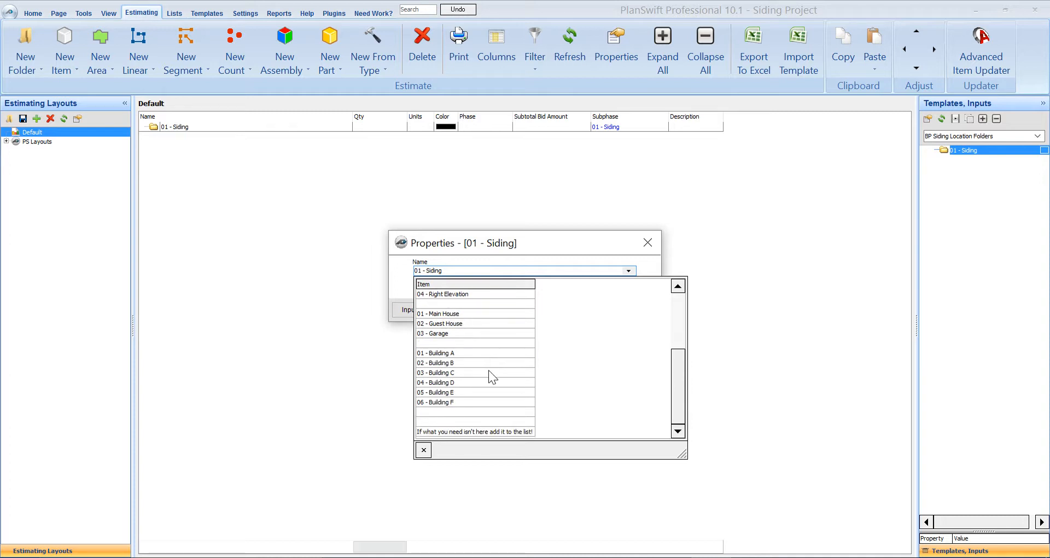
scroll(492, 374, "up", 3)
scroll(493, 376, "down", 1)
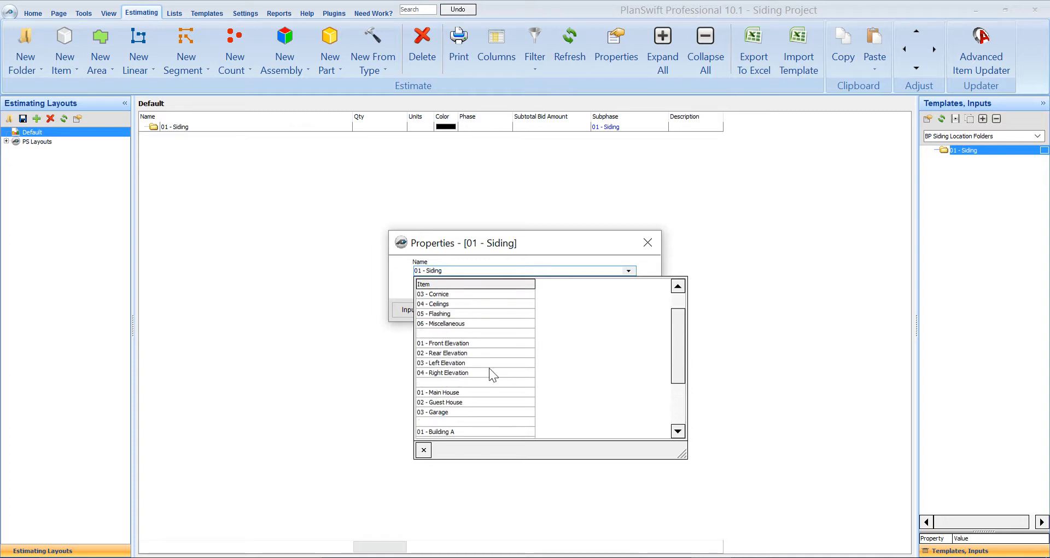
scroll(489, 370, "up", 1)
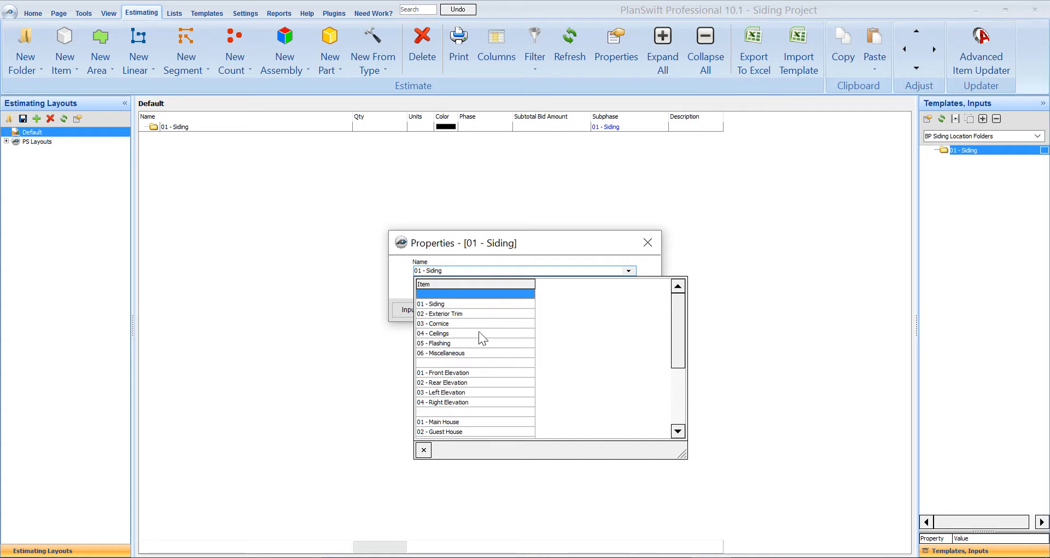
left_click(455, 304)
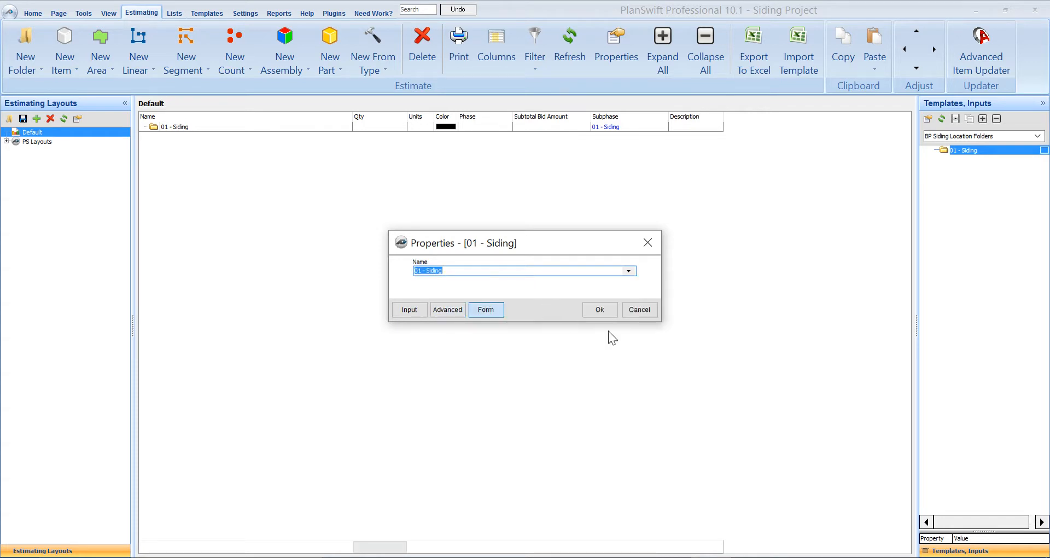
left_click(599, 309)
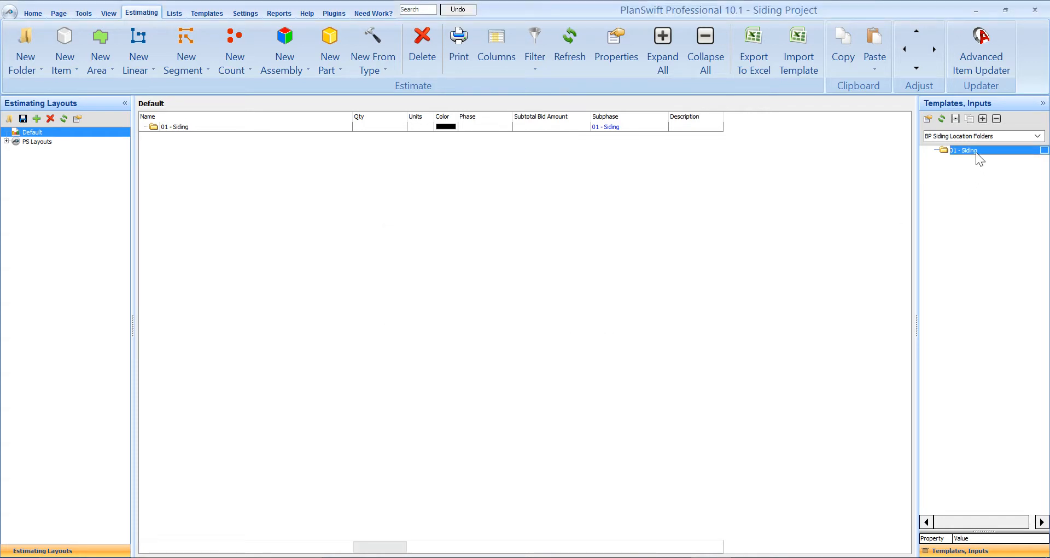
- Add a second location folder from the 01 - Siding template to the estimate, named 02 - Exterior Trim
left_click_drag(976, 150, 542, 272)
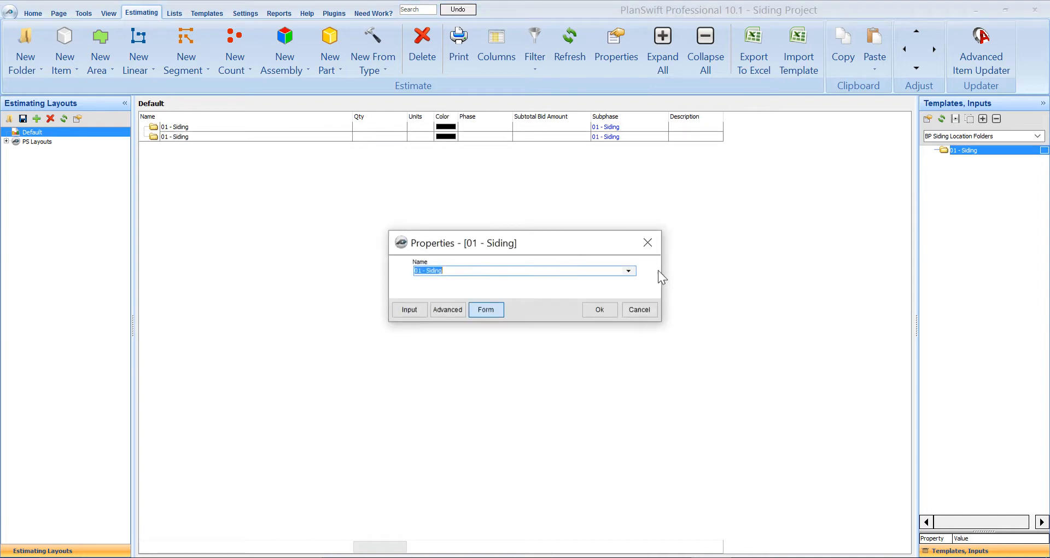
left_click(628, 270)
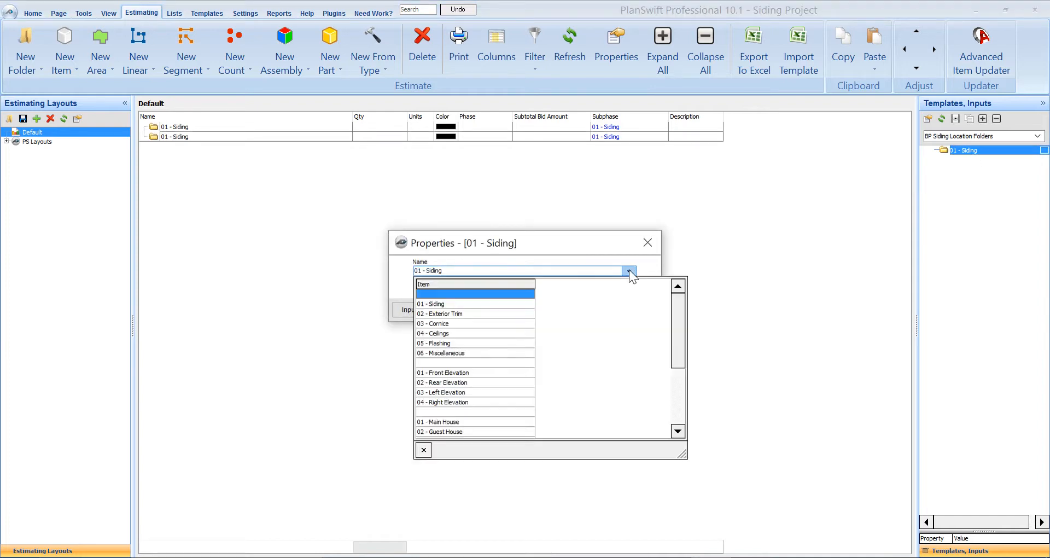
left_click(457, 314)
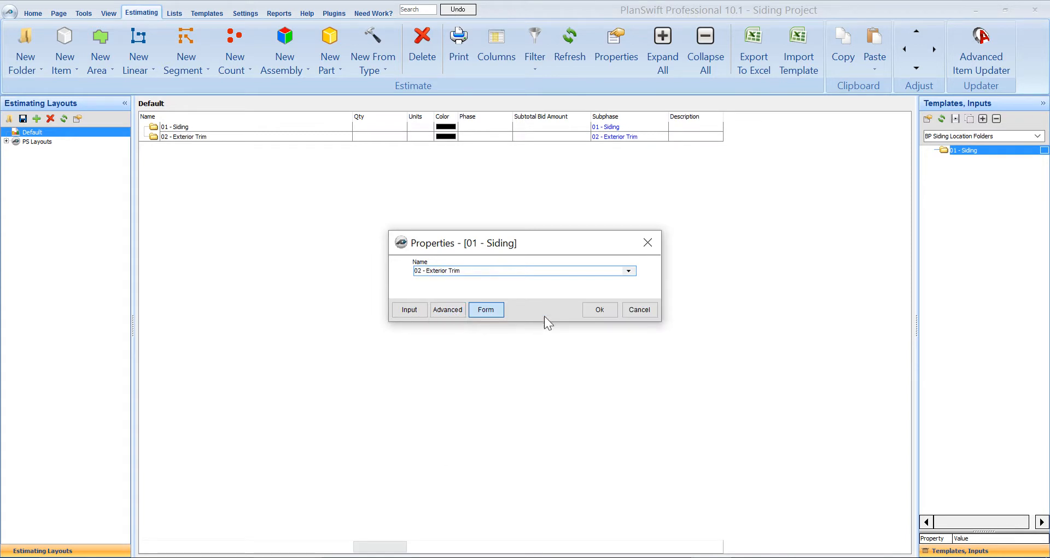
left_click(600, 310)
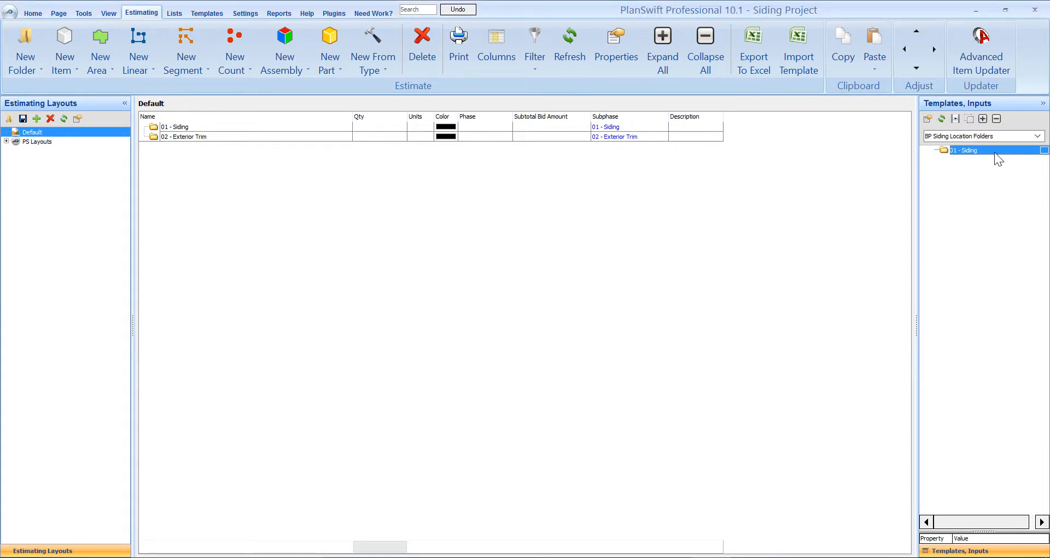
- Add a third location folder from the 01 - Siding template to the estimate, named 03 - Cornice
left_click_drag(975, 151, 484, 285)
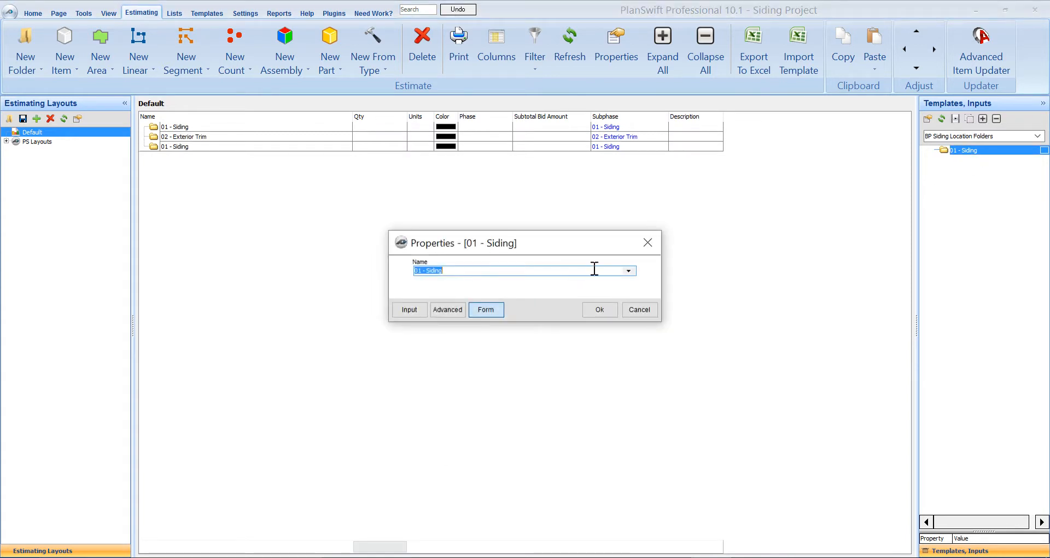
left_click(628, 270)
left_click(455, 323)
left_click(592, 310)
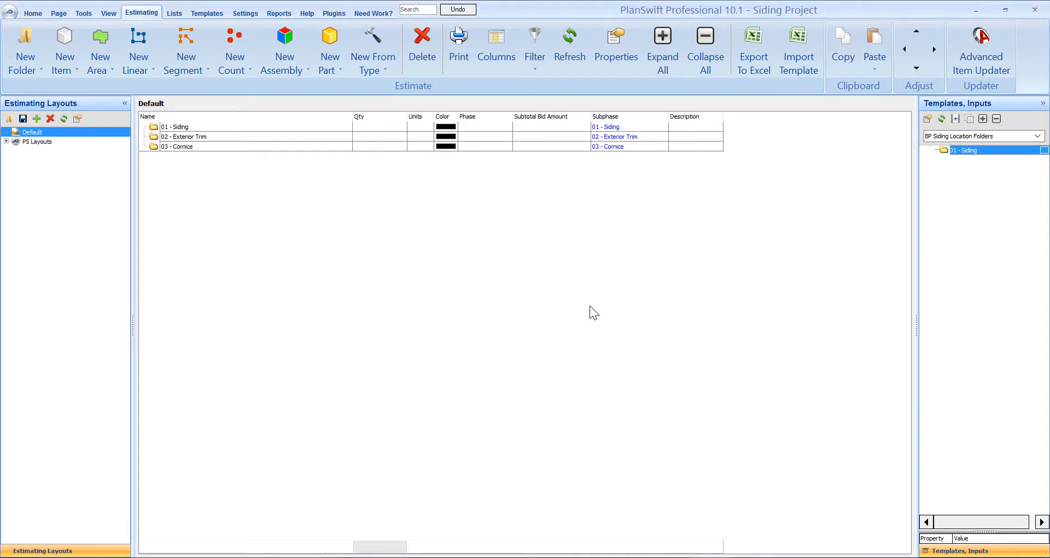
- Add a fourth location folder from the 01 - Siding template to the estimate, named 05 - Flashing
left_click_drag(979, 159, 453, 299)
left_click(628, 271)
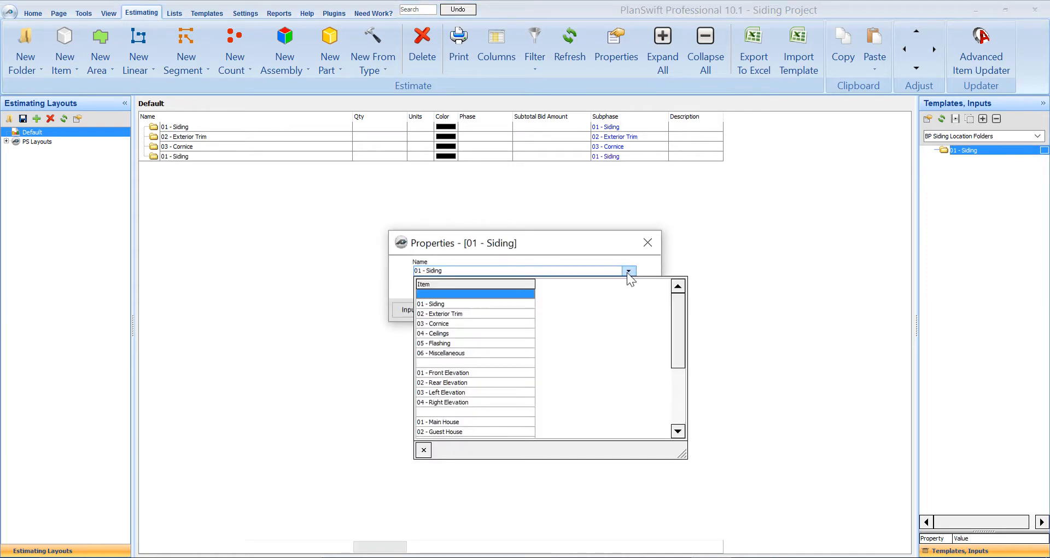
left_click(448, 343)
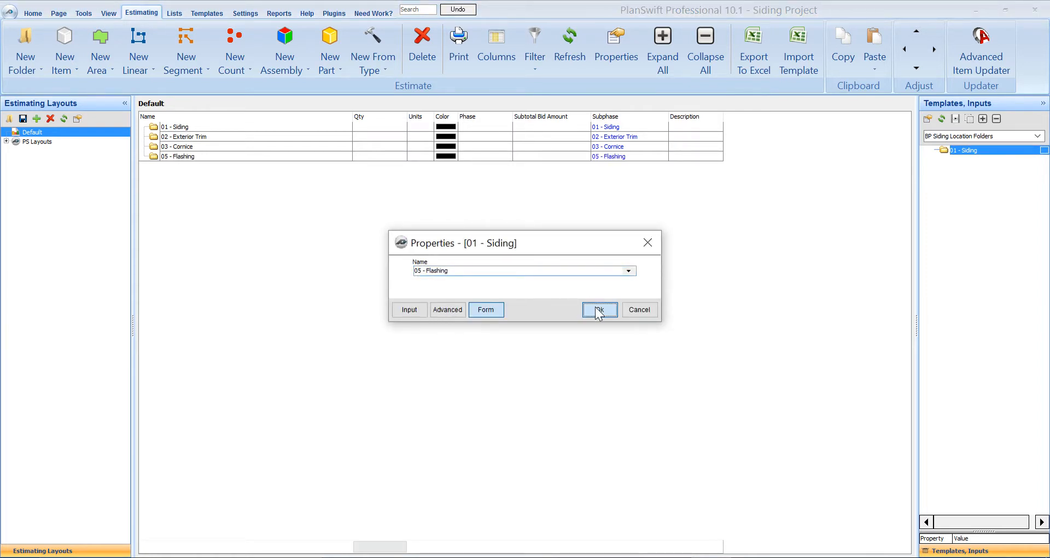
left_click(598, 309)
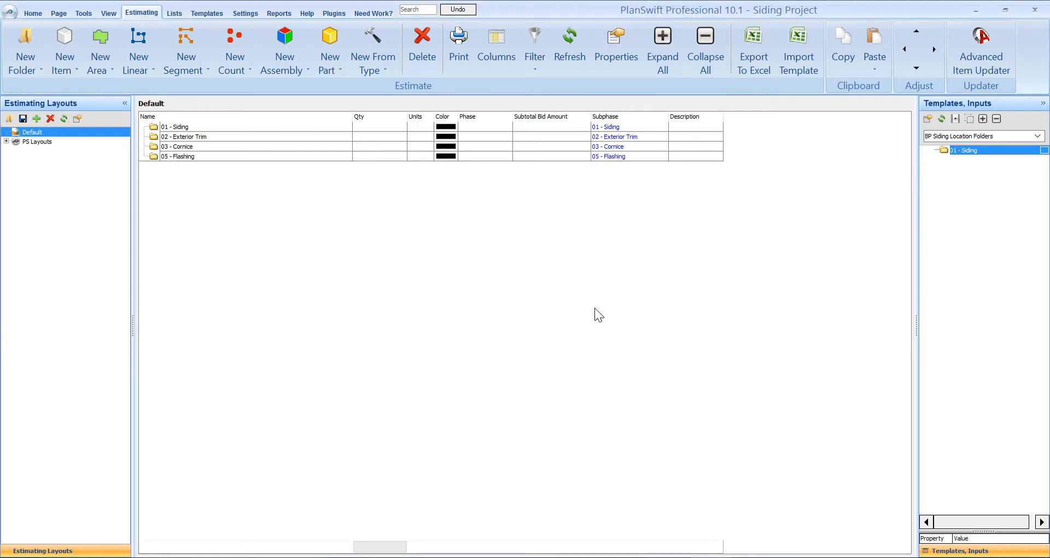
- Return to the plan drawing and load the BP Siding Assemblies templates, expanding the Wood/ Fiber Cement/ Composite Siding, Vinyl Siding and Miscellaneous folders
left_click(32, 14)
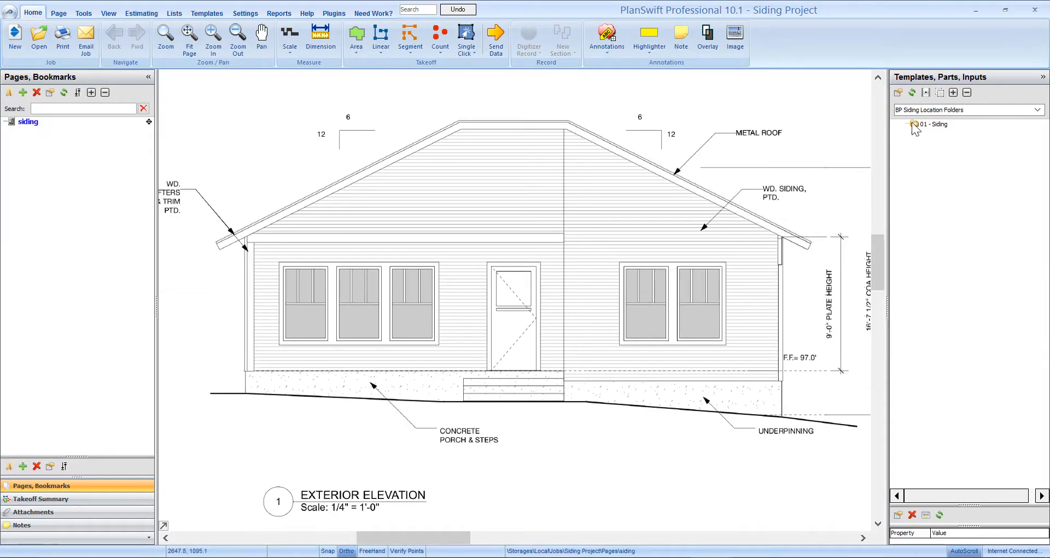
left_click(941, 110)
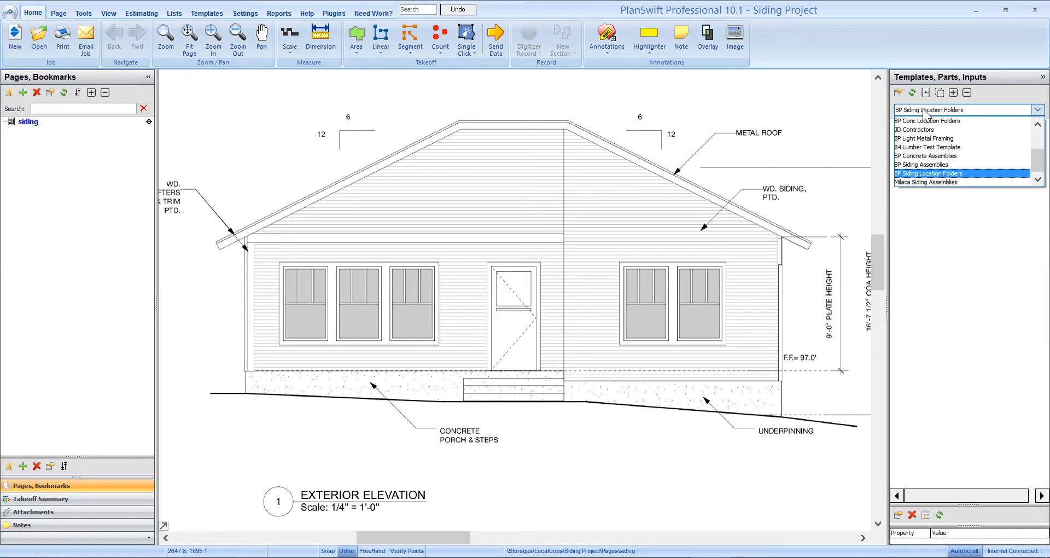
left_click(930, 165)
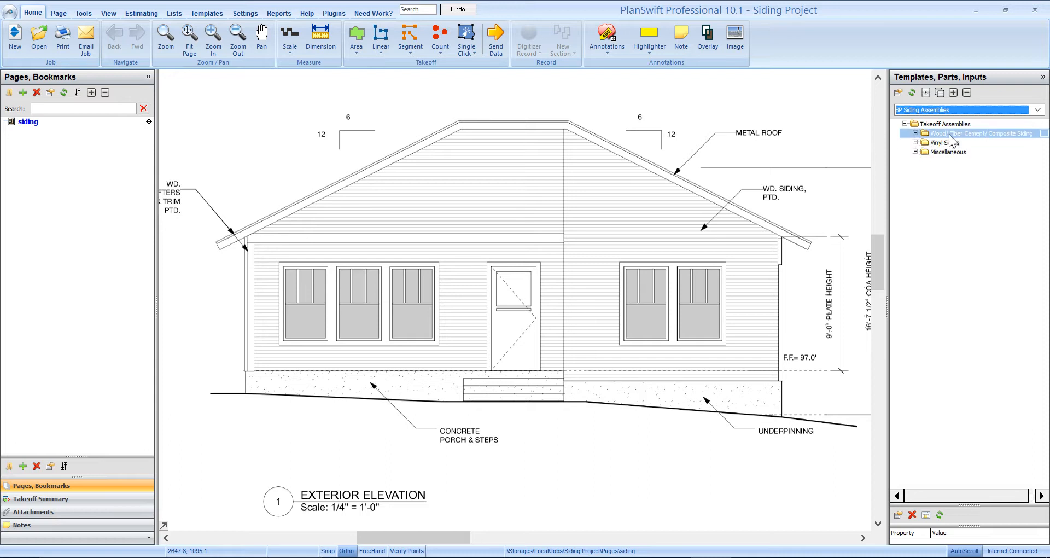
left_click(914, 133)
left_click(915, 179)
left_click(915, 226)
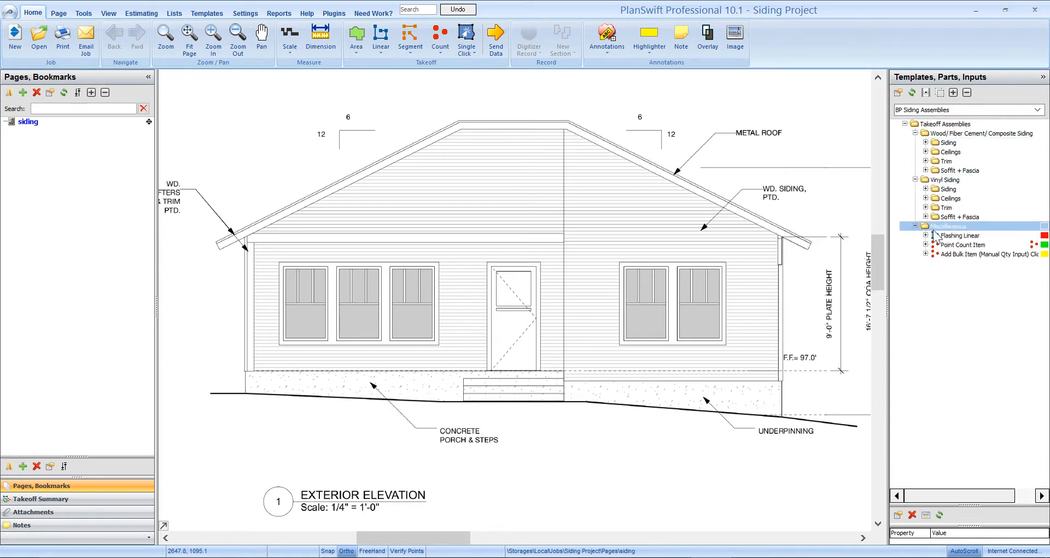
left_click(967, 236)
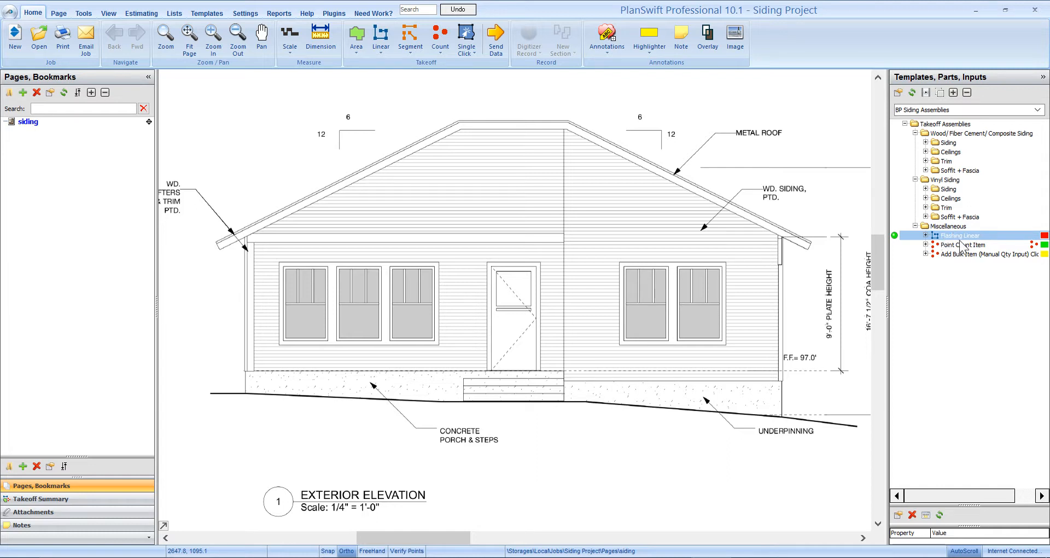
left_click(955, 246)
left_click(953, 254)
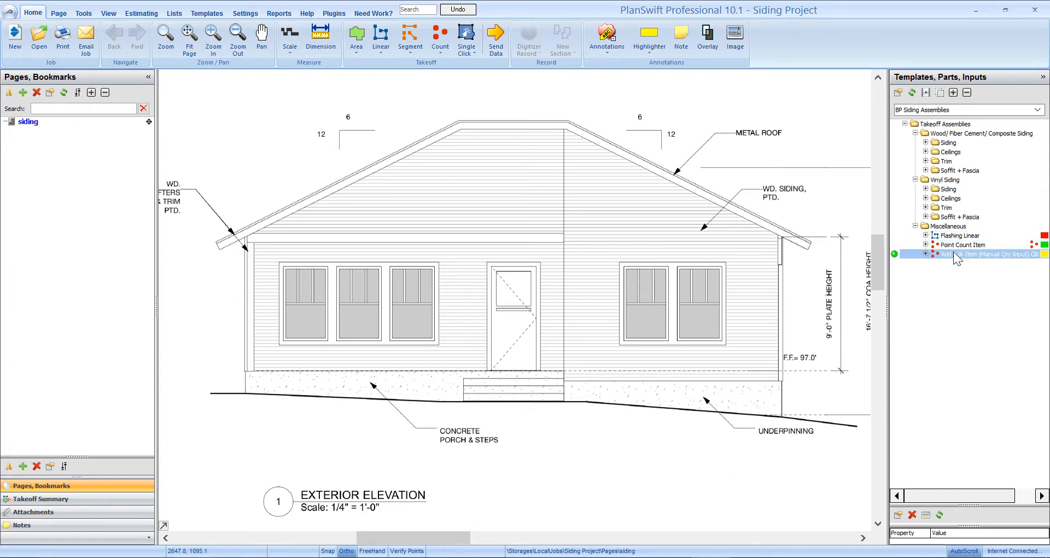
key("Up")
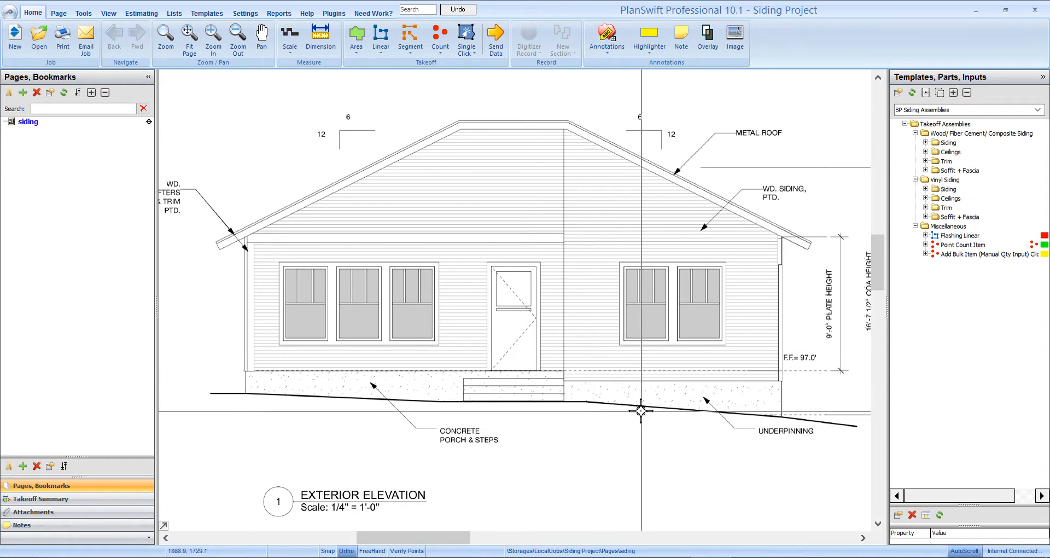
left_click(963, 199)
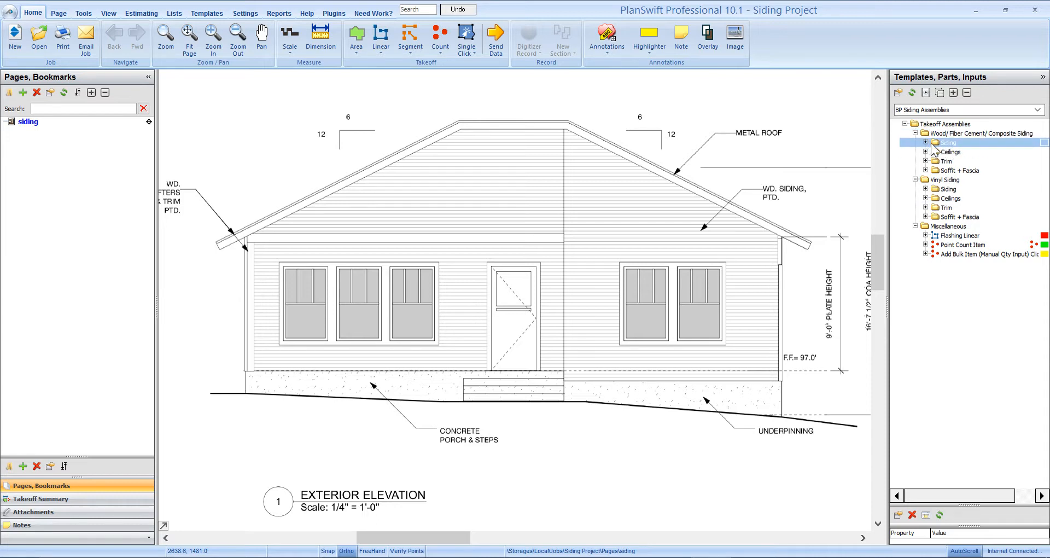
- Start a Lap Siding takeoff from the Wood/ Fiber Cement/ Composite Siding assemblies and set its siding type to Spruce Lap
left_click(927, 143)
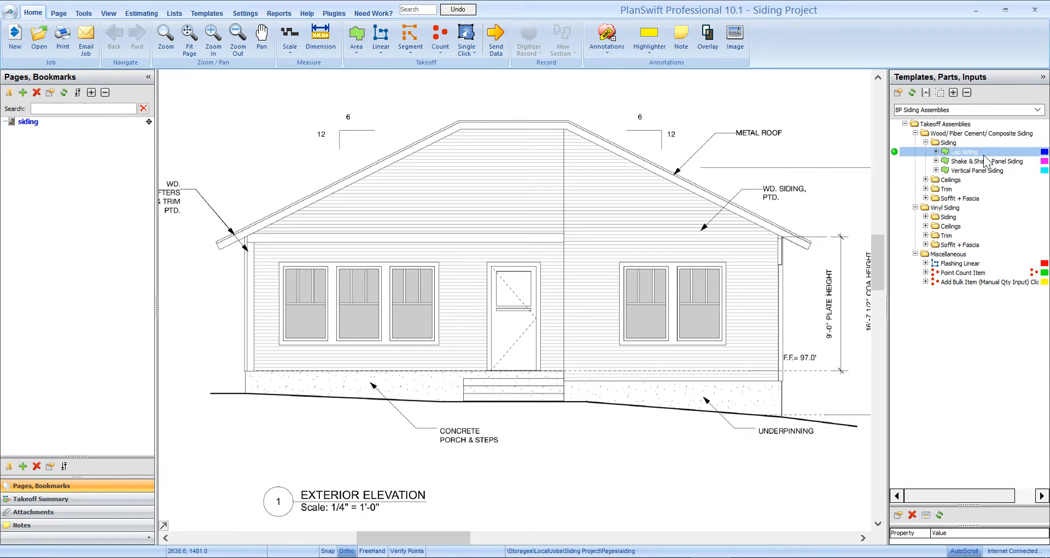
left_click(899, 153)
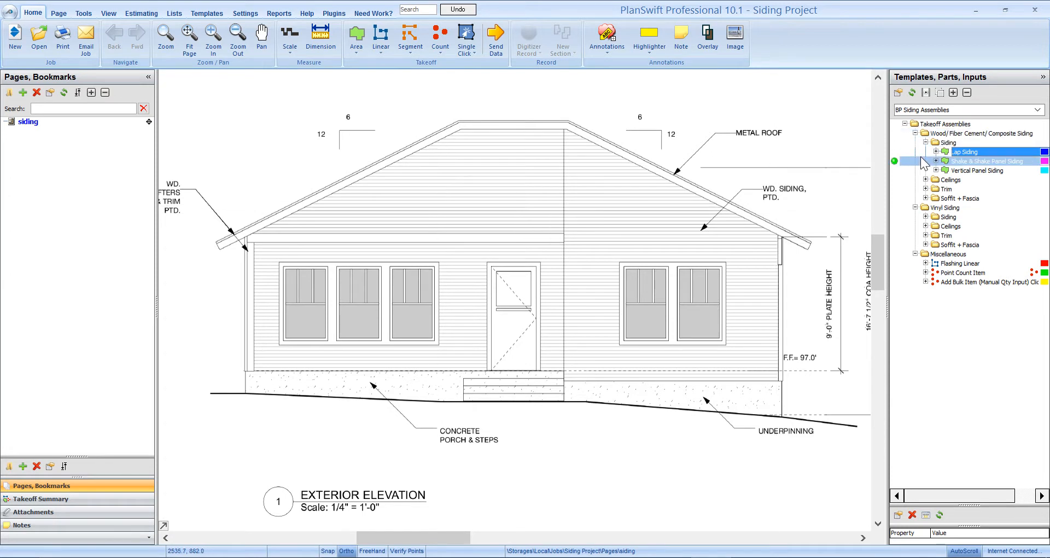
left_click(895, 151)
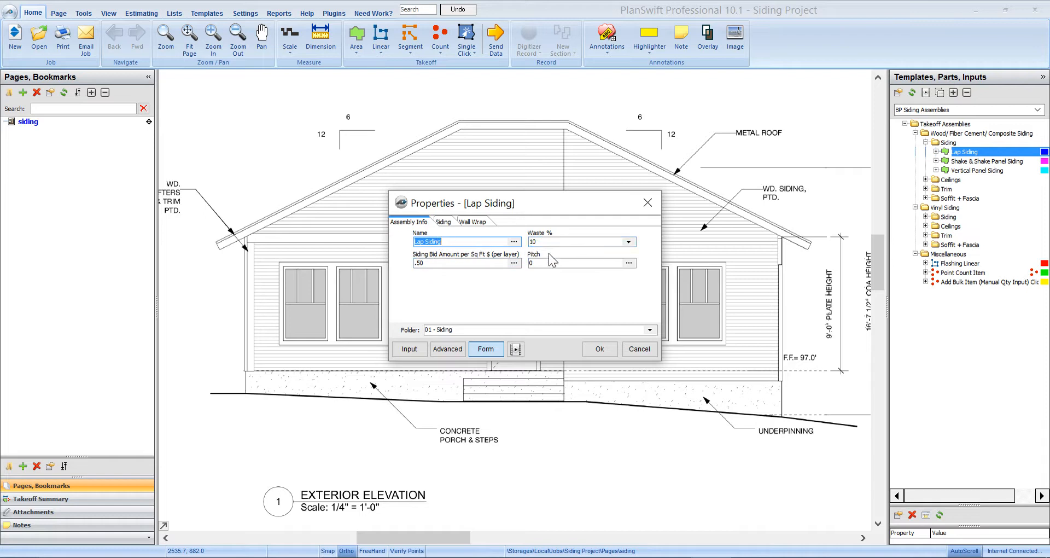
left_click(446, 224)
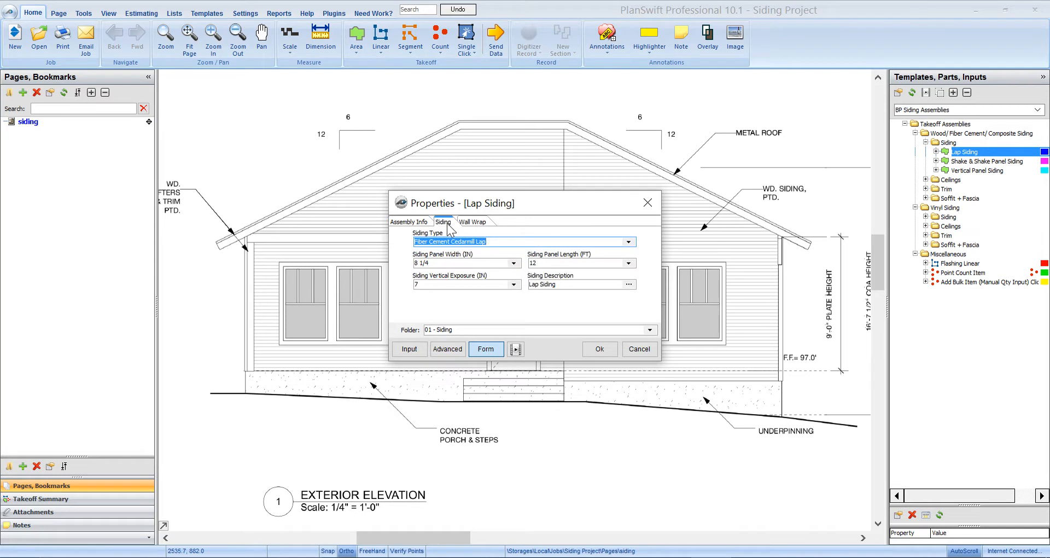
left_click(628, 241)
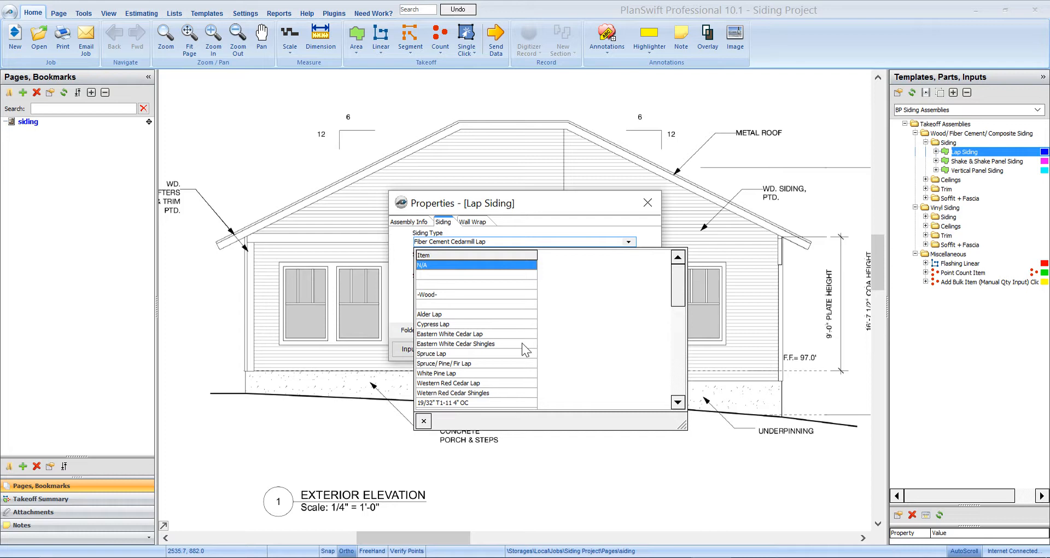
left_click(448, 354)
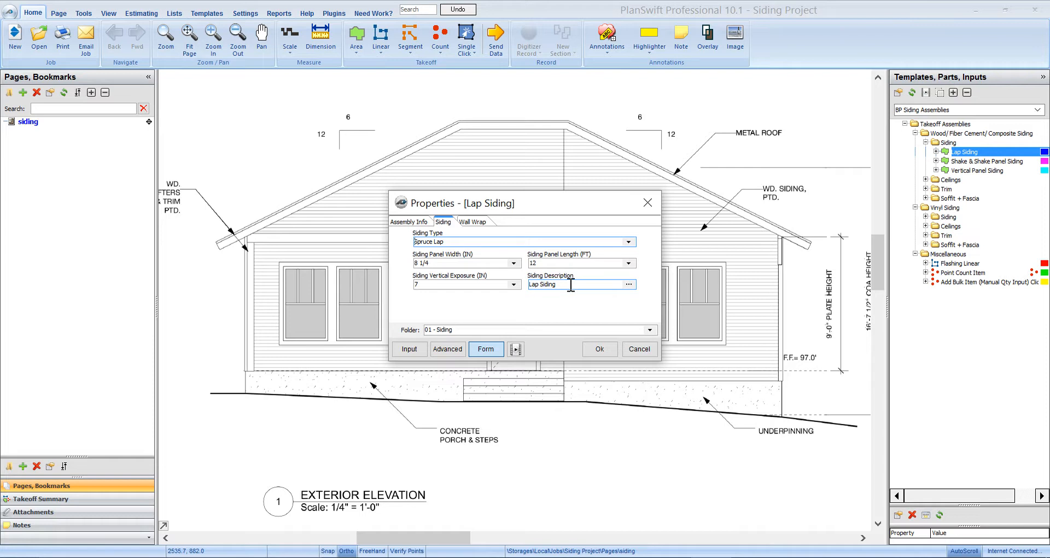
- Try N/A as the wall wrap type of the Lap Siding assembly and restore Tyvek Housewrap
left_click(475, 221)
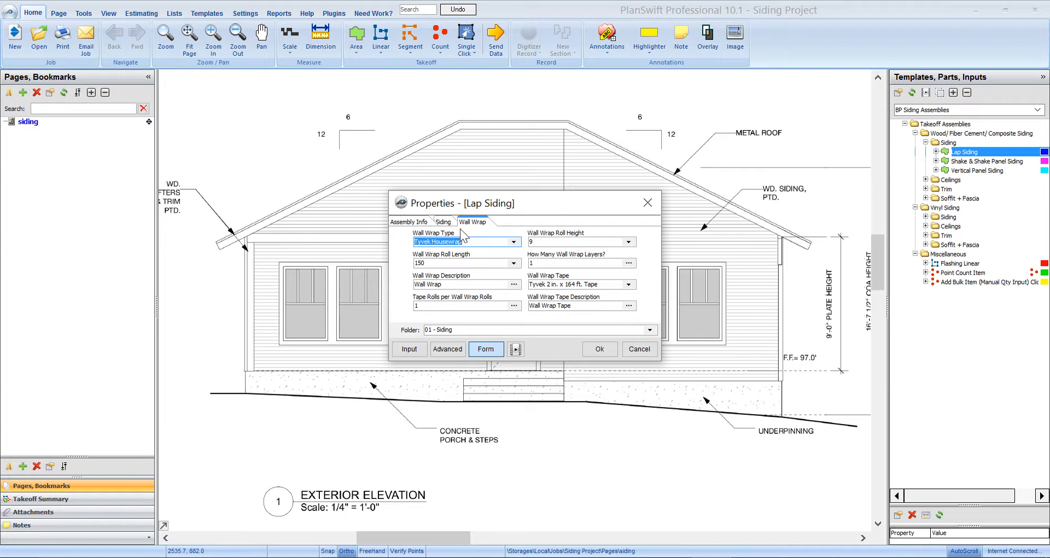
left_click(513, 241)
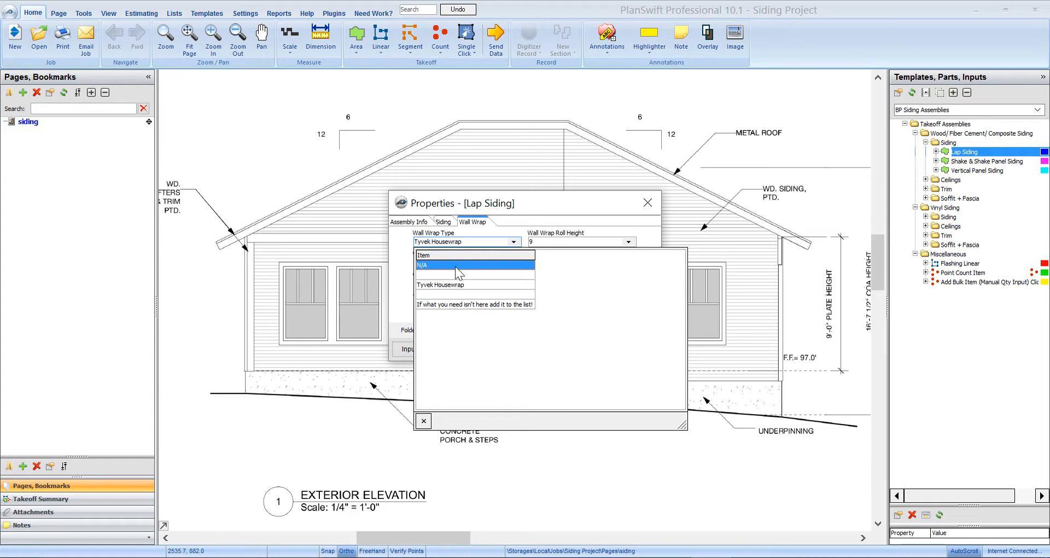
left_click(460, 267)
left_click(513, 242)
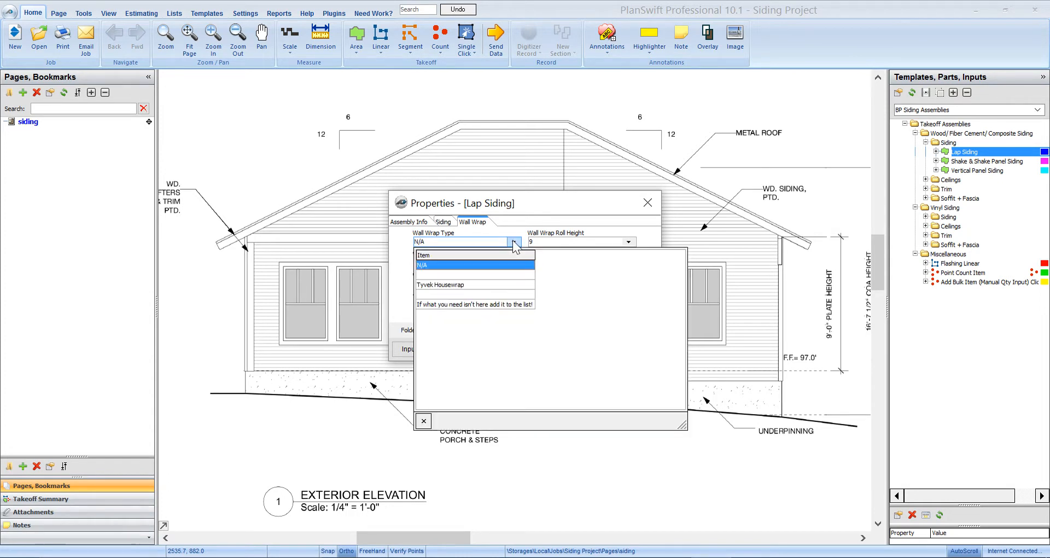
left_click(471, 284)
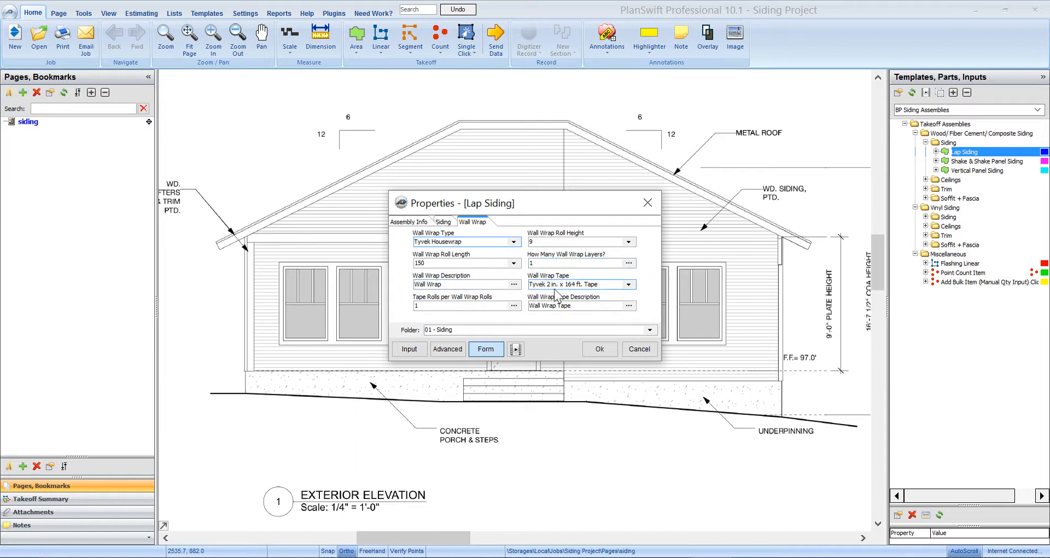
- Assign the Lap Siding takeoff to the 01 - Siding folder and accept its properties
left_click(650, 330)
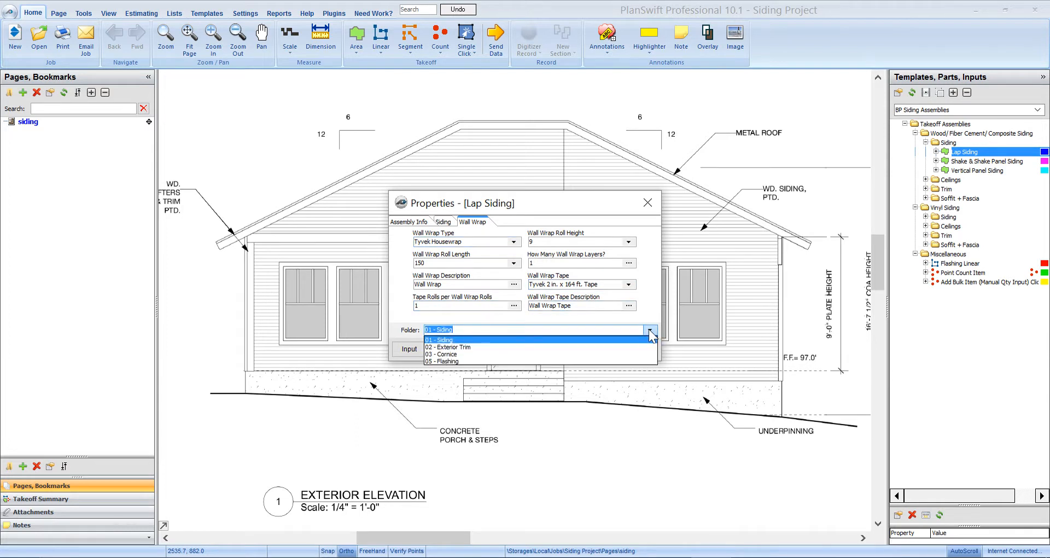
left_click(457, 340)
left_click(599, 349)
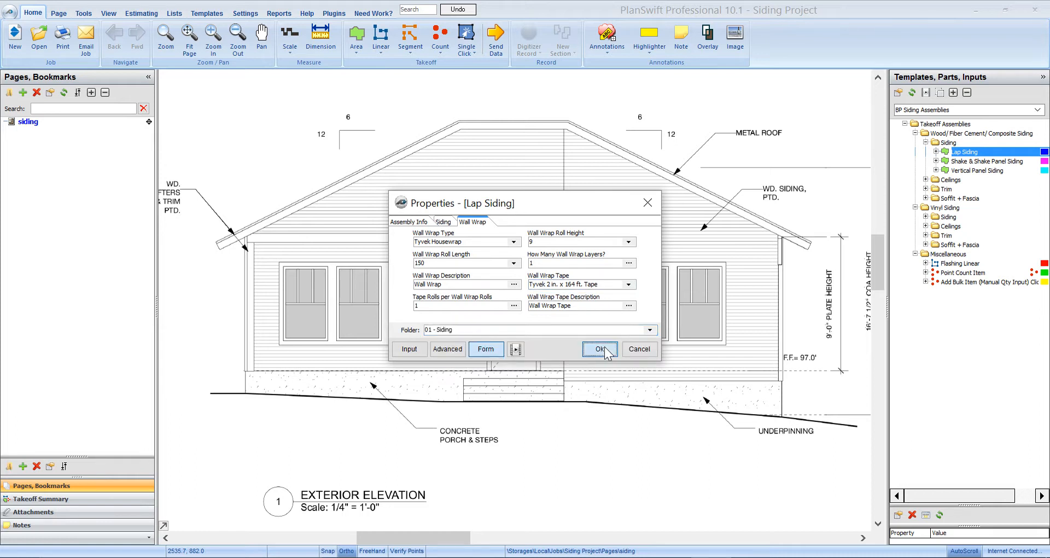
- Start the Lap Siding outline at the porch wall's lower-left corner, tracing up the wall and along the beam's underside around its right end
scroll(263, 353, "up", 3)
left_click(261, 405)
mouse_move(366, 108)
left_mouse_down()
mouse_move(251, 345)
mouse_move(280, 357)
mouse_move(503, 324)
left_mouse_up()
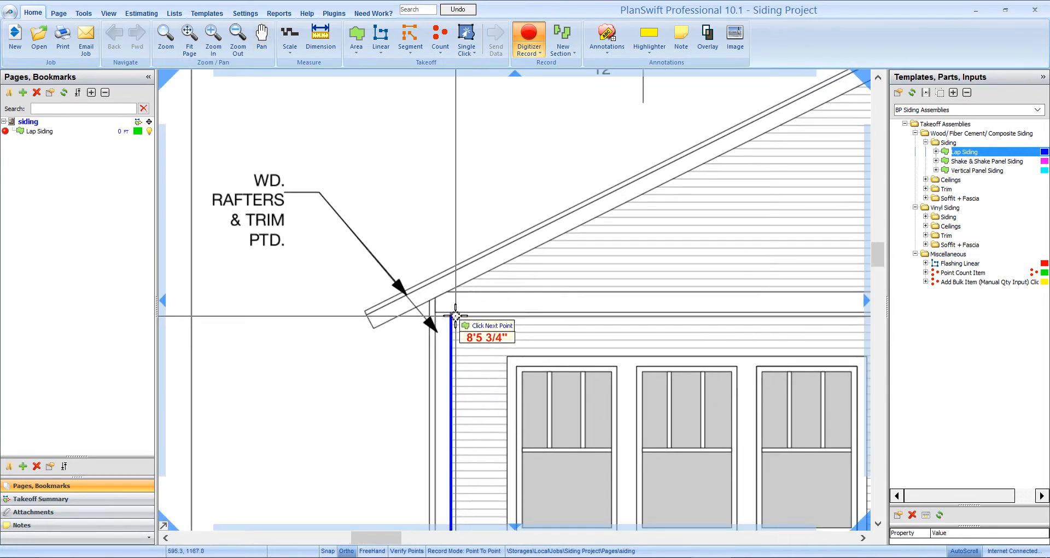
left_click(456, 311)
left_click_drag(815, 309, 428, 290)
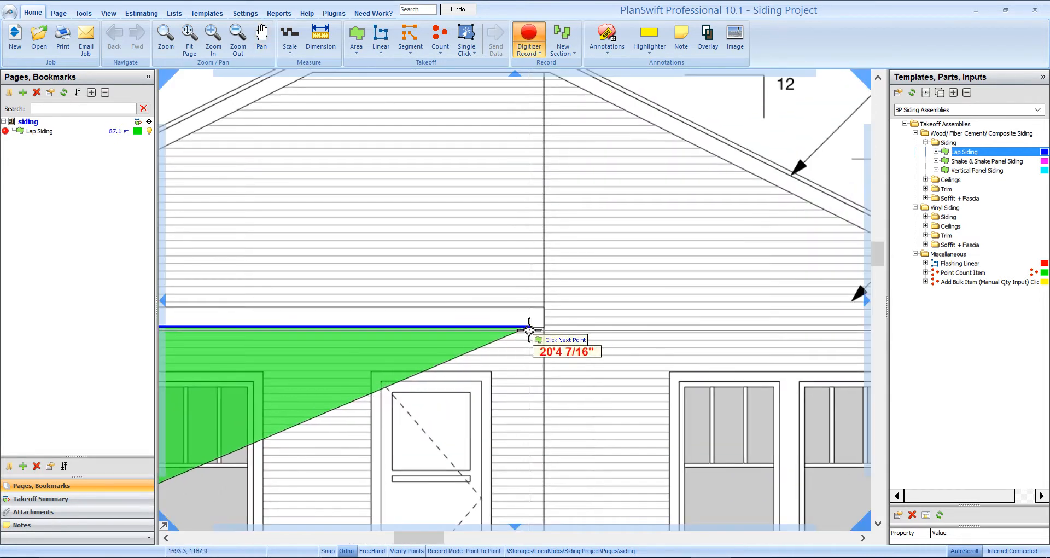
left_click(543, 326)
left_click(543, 307)
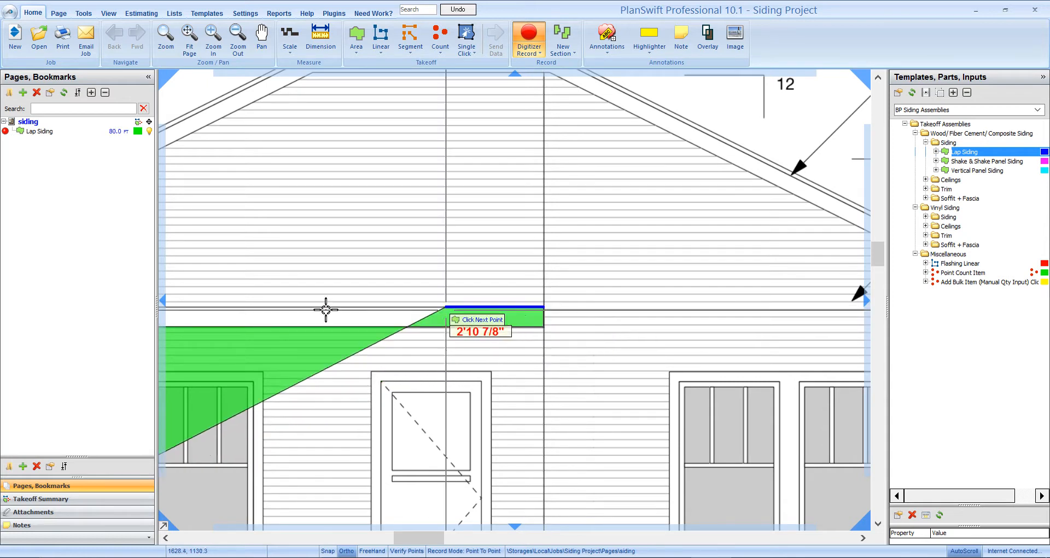
- Continue the Lap Siding outline back along the beam's upper edge, up the left roof slope and across the flat ridge
left_click_drag(219, 309, 659, 307)
left_click(282, 305)
left_click_drag(781, 145, 281, 338)
left_click(295, 328)
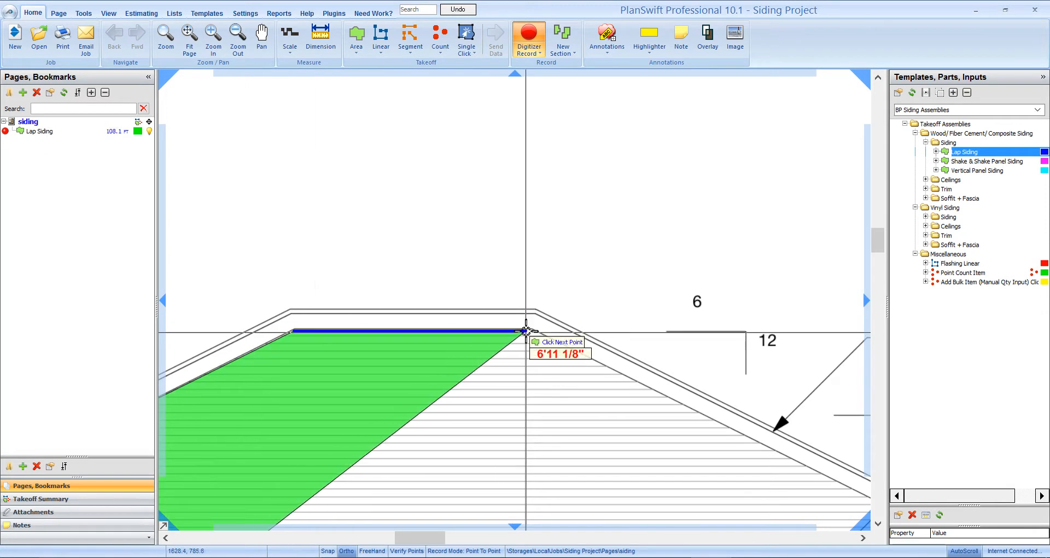
left_click(532, 329)
- Continue the Lap Siding outline down the right roof slope and right wall edge, then along the underpinning to the porch corner
mouse_move(775, 463)
left_mouse_down()
mouse_move(434, 211)
mouse_move(426, 186)
left_mouse_up()
left_click(659, 287)
left_click_drag(645, 453, 696, 184)
left_click(714, 347)
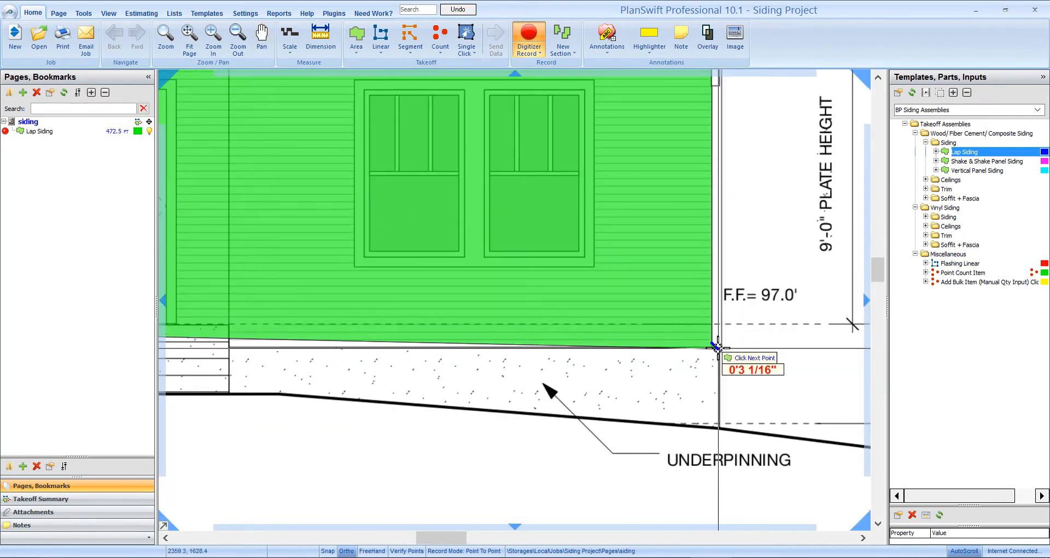
left_click_drag(259, 344, 708, 341)
left_click(679, 347)
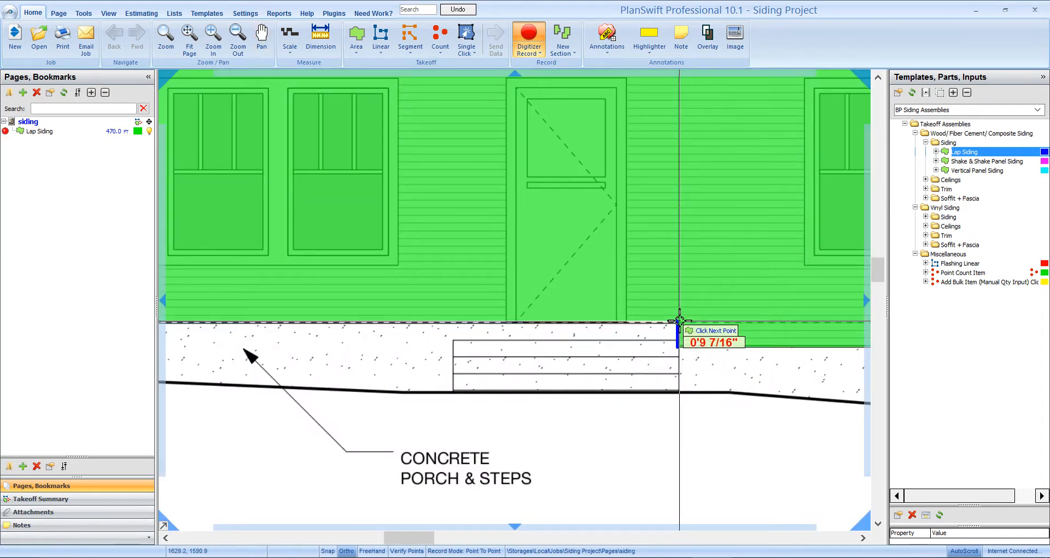
- Finish the Lap Siding outline along the porch floor, routing it around the entry door so the door is excluded
left_click(679, 322)
left_click(626, 321)
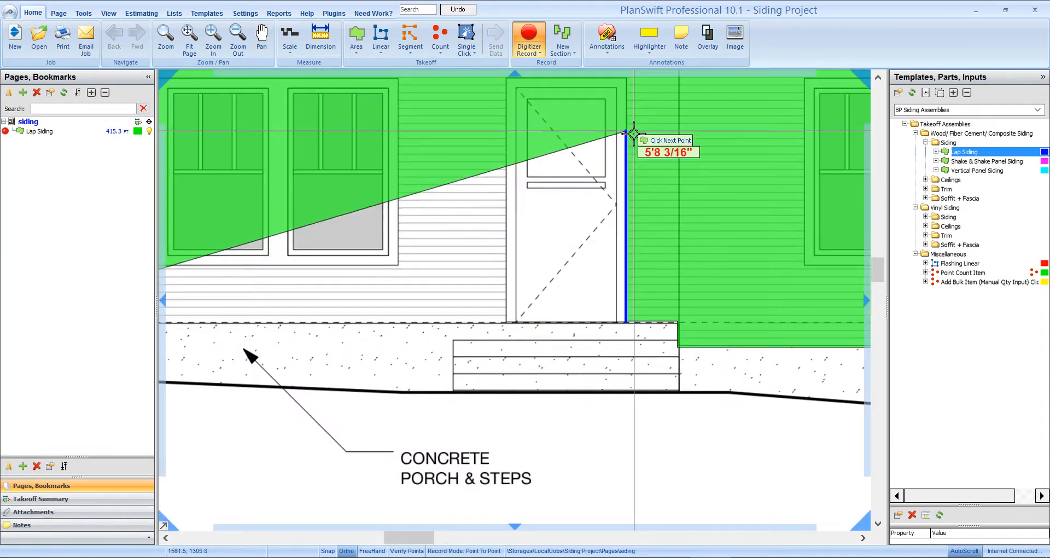
left_click_drag(632, 129, 616, 300)
left_click(613, 285)
left_click(493, 285)
left_click_drag(486, 482, 578, 303)
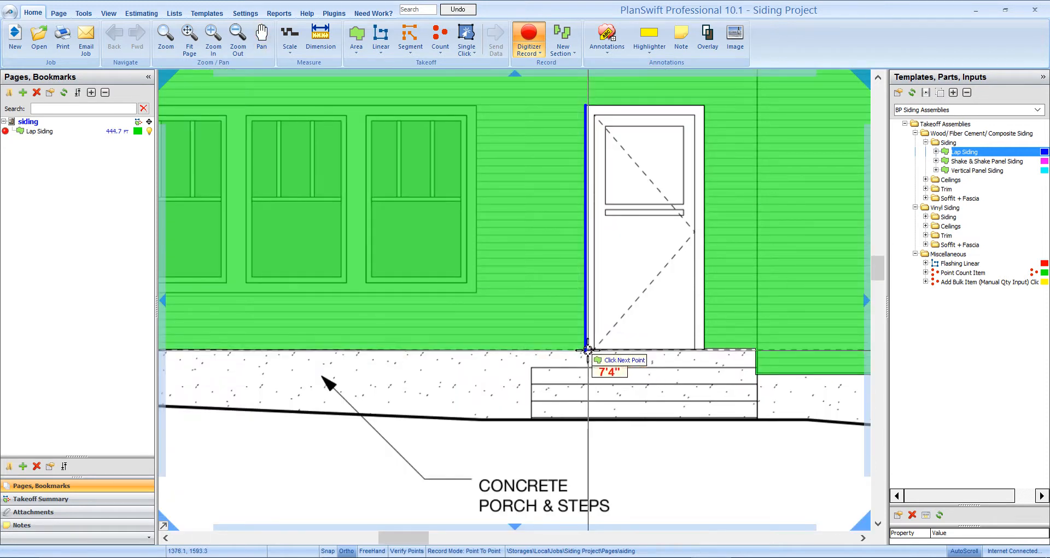
double_click(587, 351)
scroll(526, 464, "down", 2)
scroll(526, 464, "down", 1)
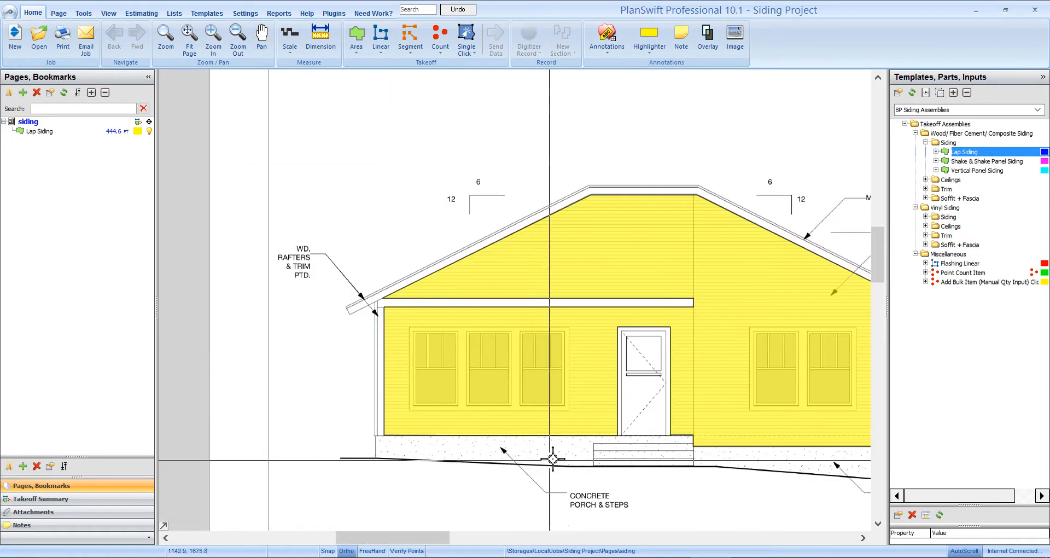
- Subtract the first two windows left of the entry door from the Lap Siding section, using box cutouts
scroll(551, 461, "up", 1)
right_click(388, 306)
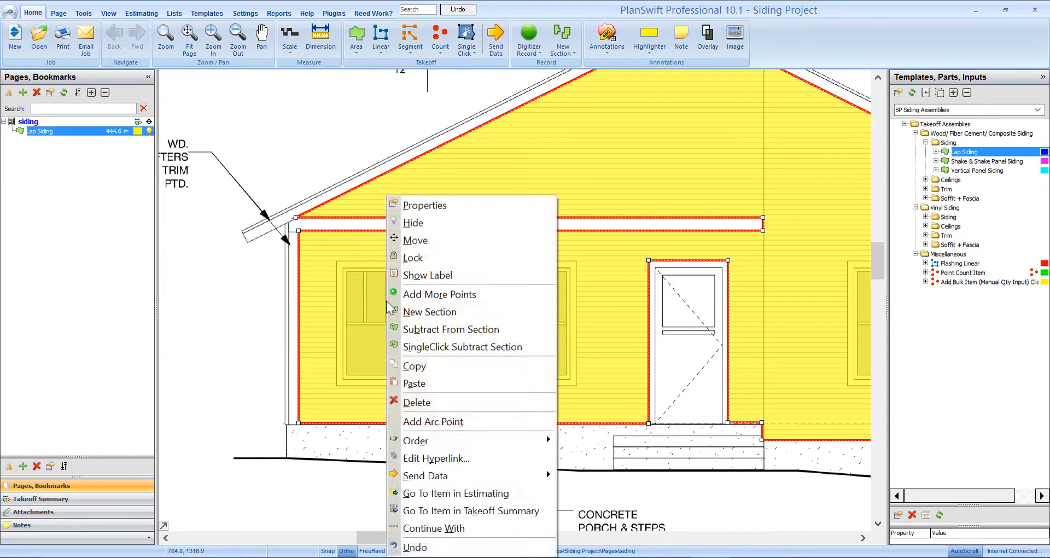
left_click(471, 329)
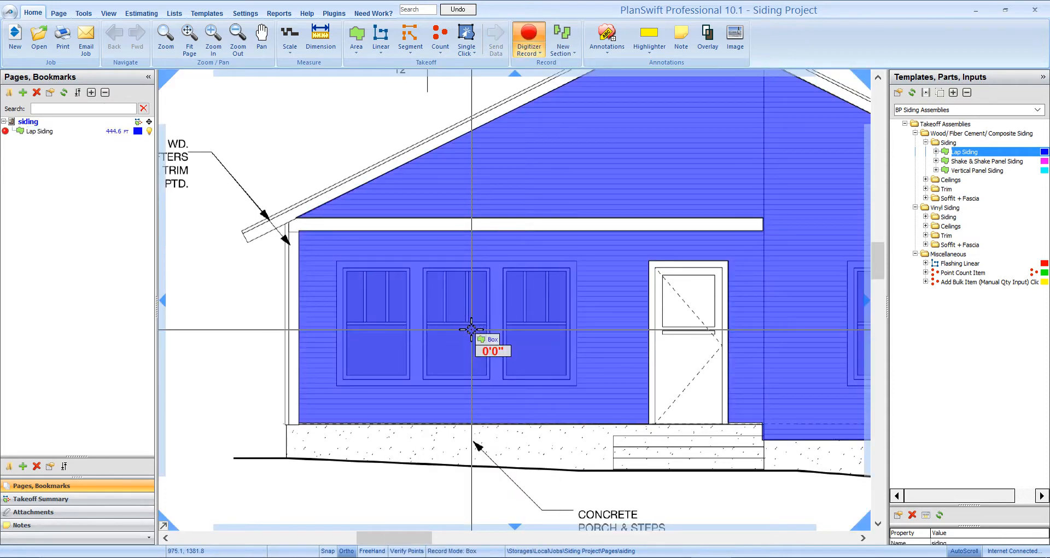
scroll(454, 416, "down", 1)
scroll(403, 307, "up", 3)
left_click(351, 187)
left_click(450, 355)
left_click(472, 191)
left_click(572, 358)
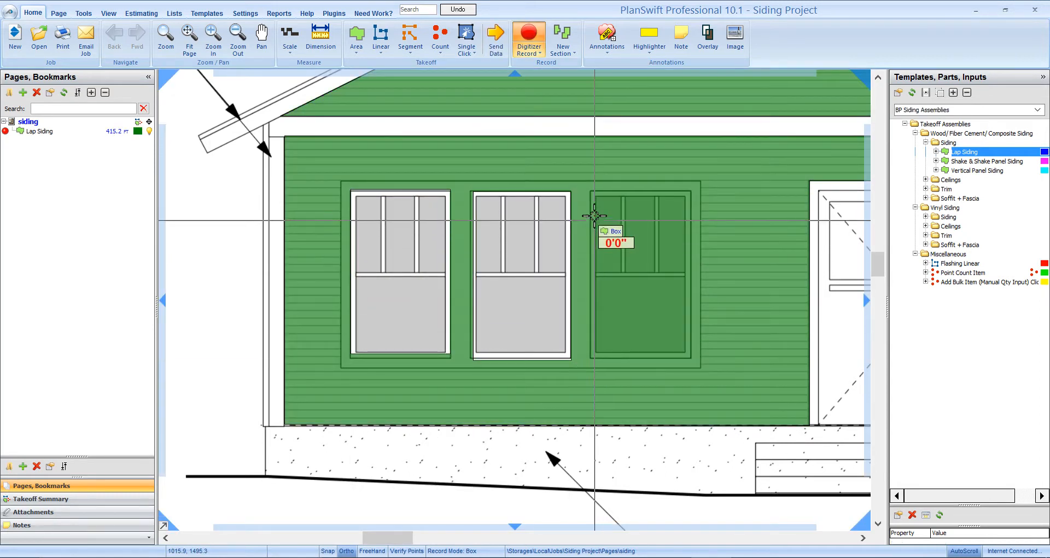
- Subtract the third porch window, nearest the entry door, from the Lap Siding section and end the cutouts
left_click(590, 192)
left_click(687, 355)
left_click(691, 355)
scroll(631, 327, "down", 1)
left_click_drag(724, 415, 530, 428)
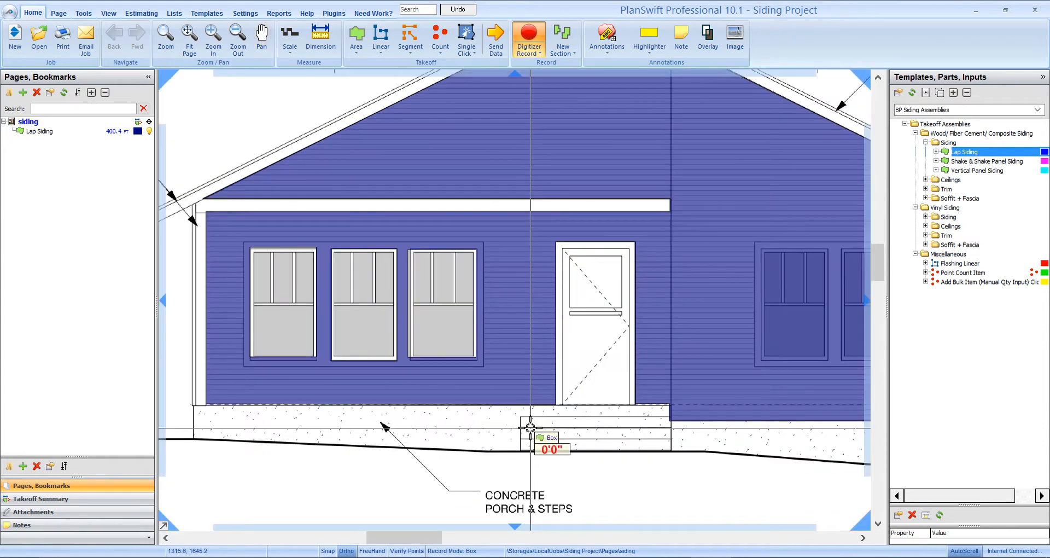
key("Escape")
mouse_move(529, 463)
left_mouse_down()
mouse_move(562, 462)
mouse_move(525, 464)
left_mouse_up()
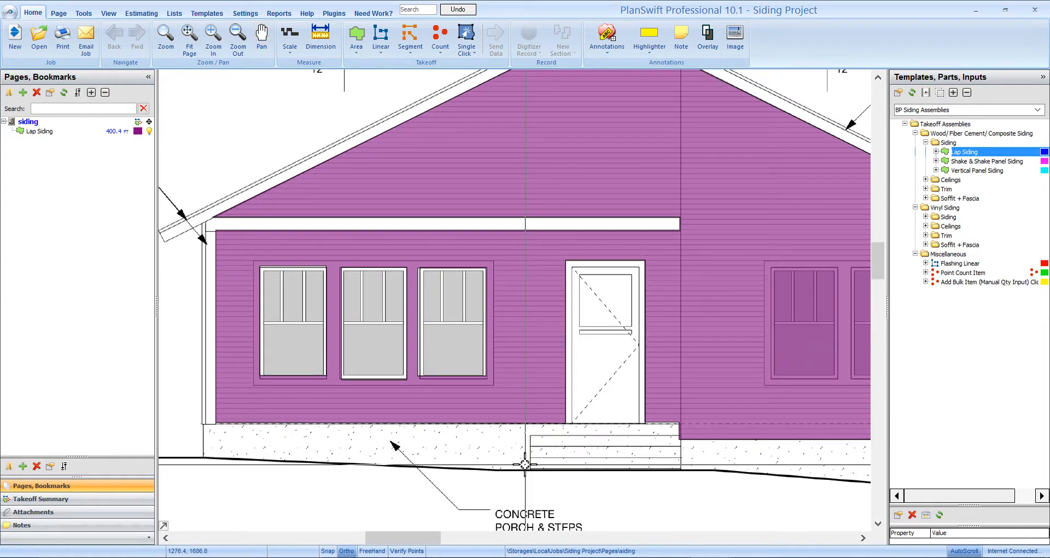
- Start a Wood Linear Trim takeoff from the wood siding Trim assemblies, named 1x6 corner trim with a line width of 6
left_click(926, 143)
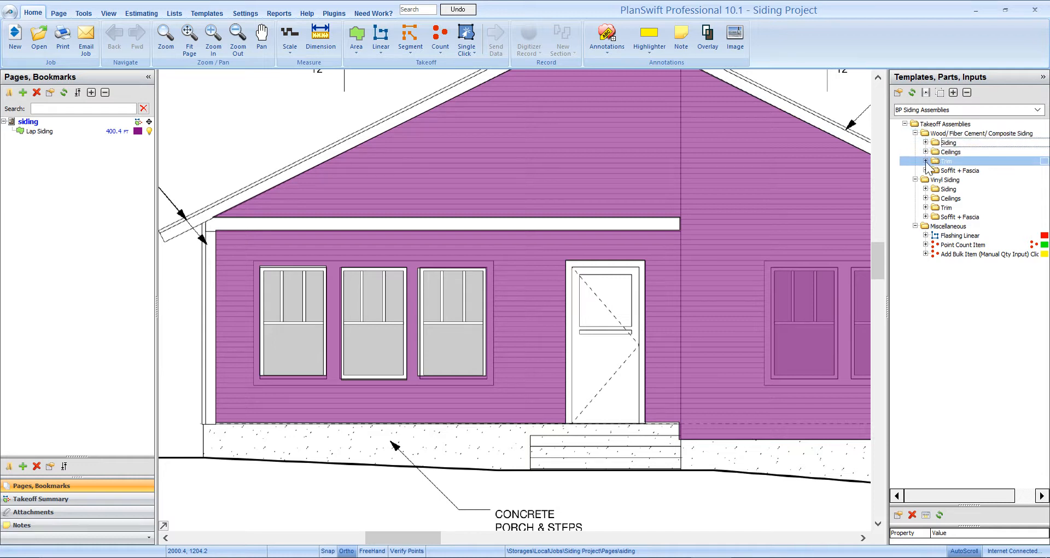
left_click(926, 162)
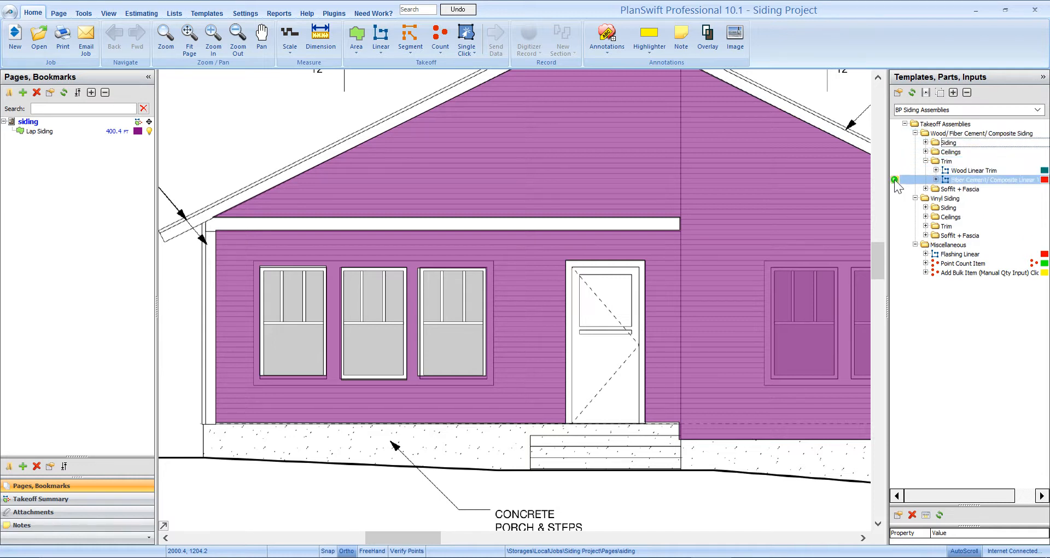
left_click(947, 171)
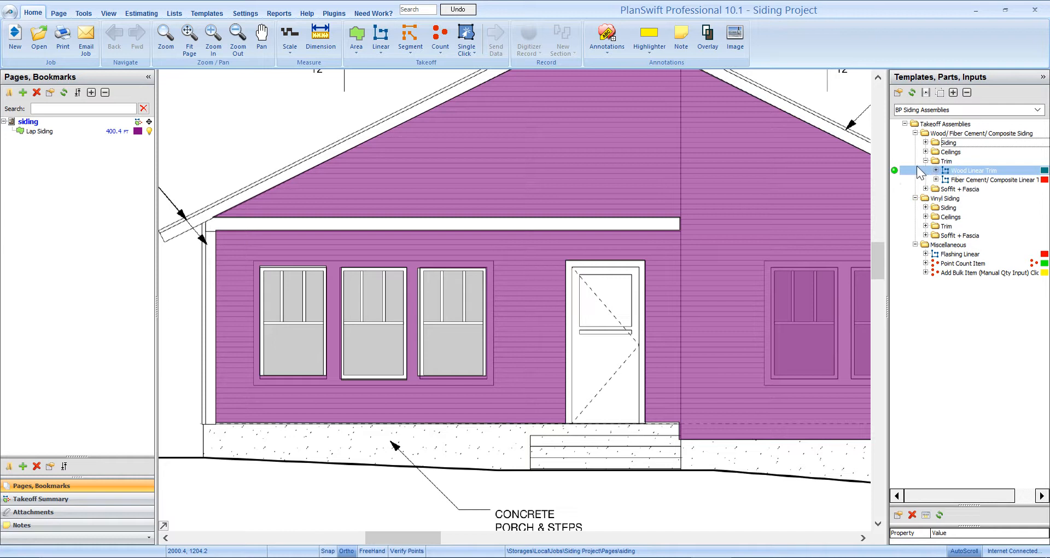
double_click(897, 169)
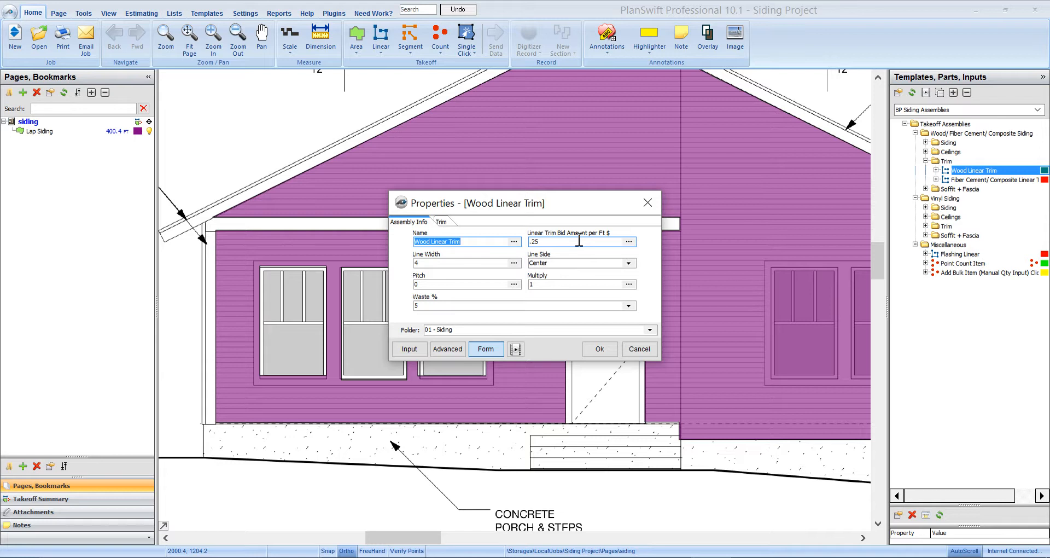
type("1x6 cor")
left_click(444, 263)
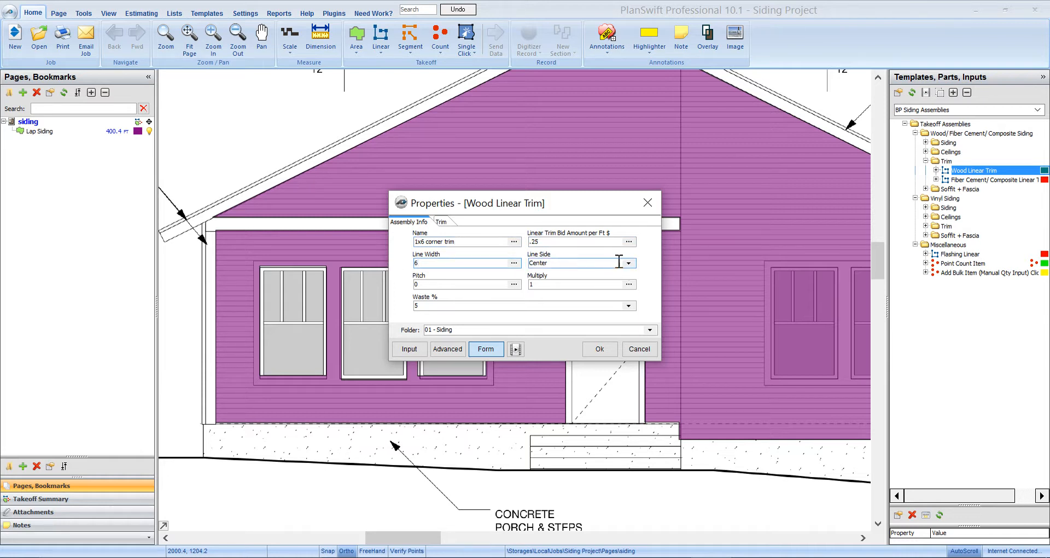
- Set the corner trim's material to 1x6 Eastern White Cedar and accept the takeoff properties
left_click(445, 222)
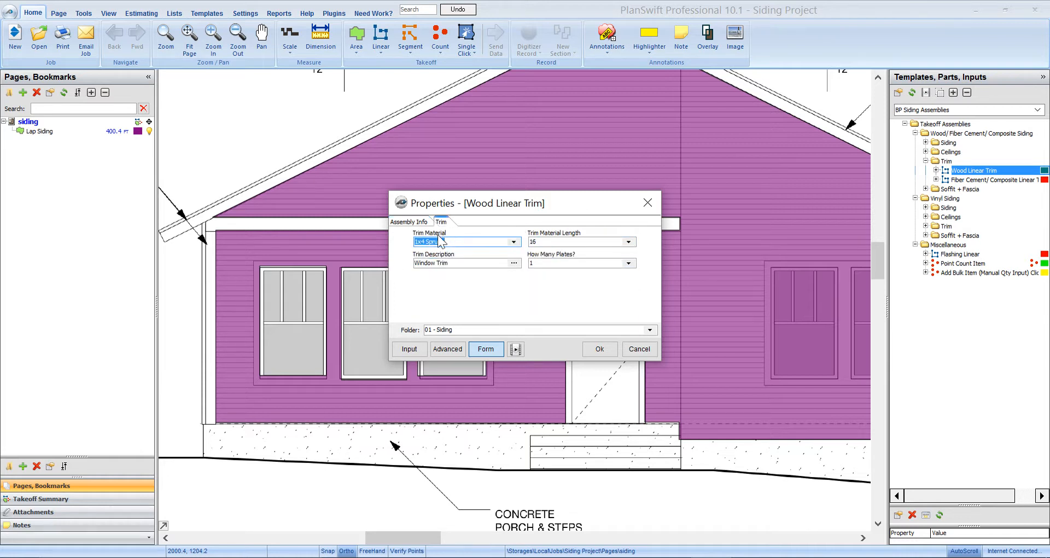
left_click(514, 242)
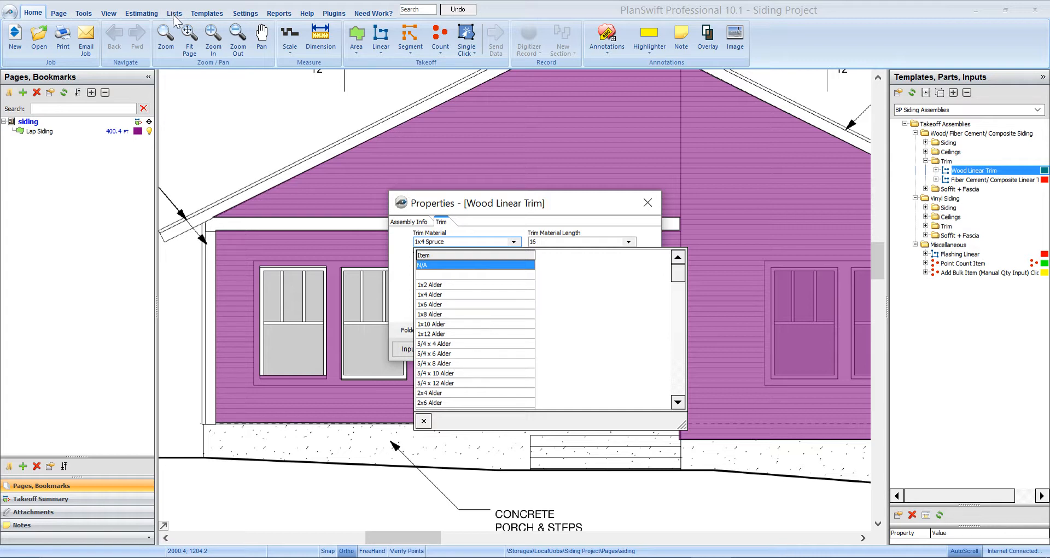
scroll(459, 372, "down", 15)
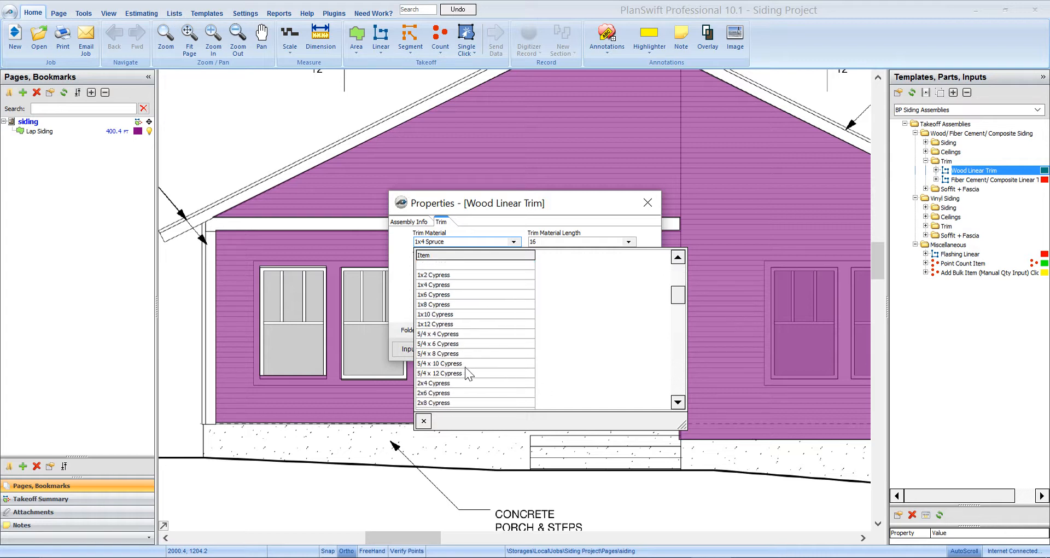
scroll(474, 384, "up", 10)
scroll(473, 385, "down", 1)
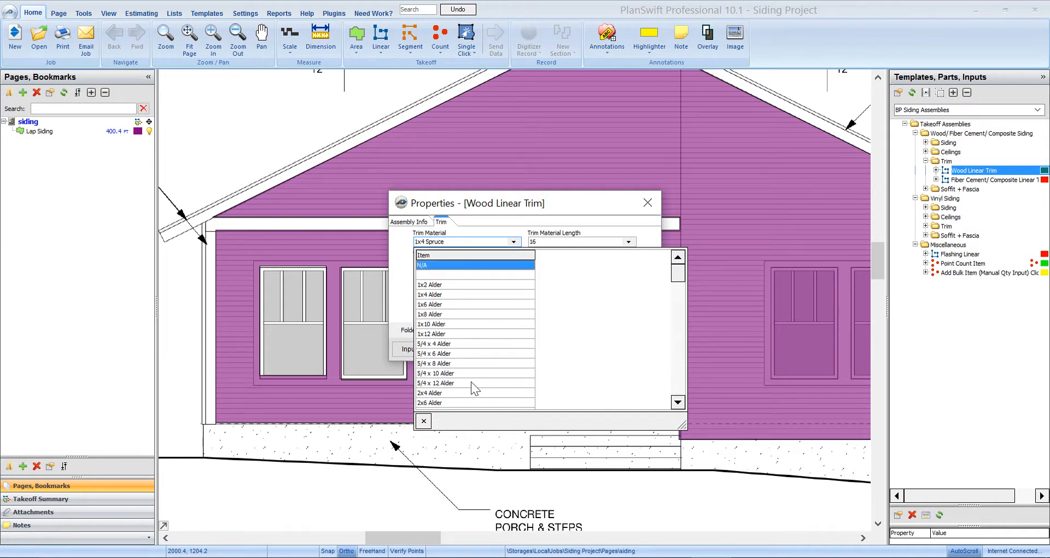
scroll(471, 379, "down", 5)
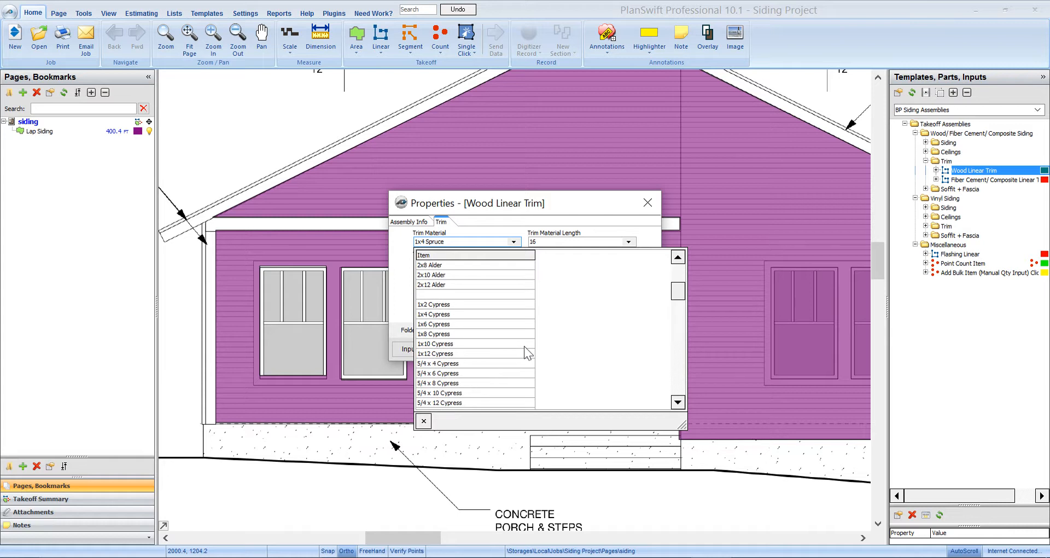
scroll(511, 342, "down", 1)
scroll(510, 342, "down", 1)
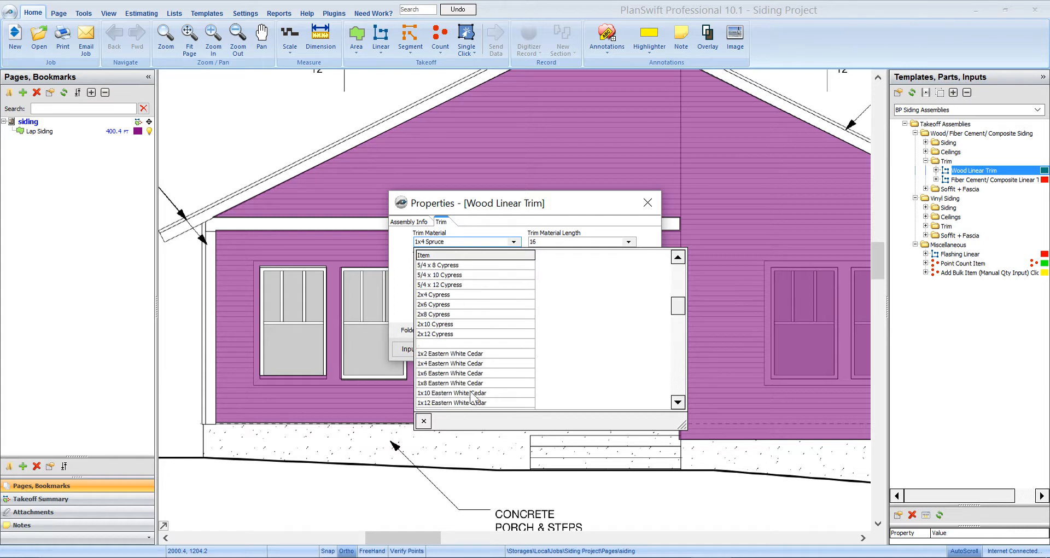
left_click(466, 373)
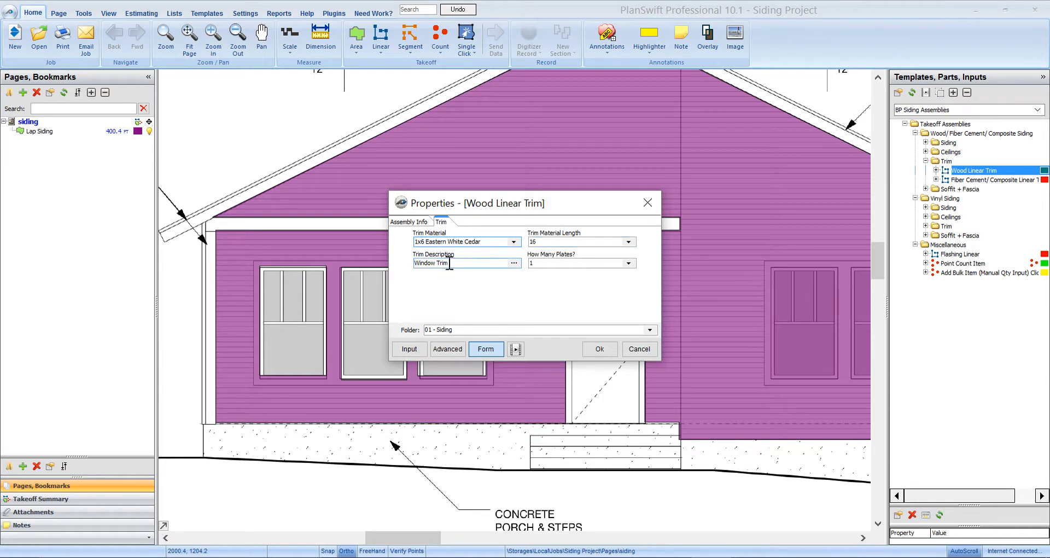
left_click(600, 348)
- Trace the 1x6 corner trim up the elevation's left and right wall corners, from the wall base to the eaves
scroll(547, 421, "down", 2)
scroll(445, 418, "up", 4)
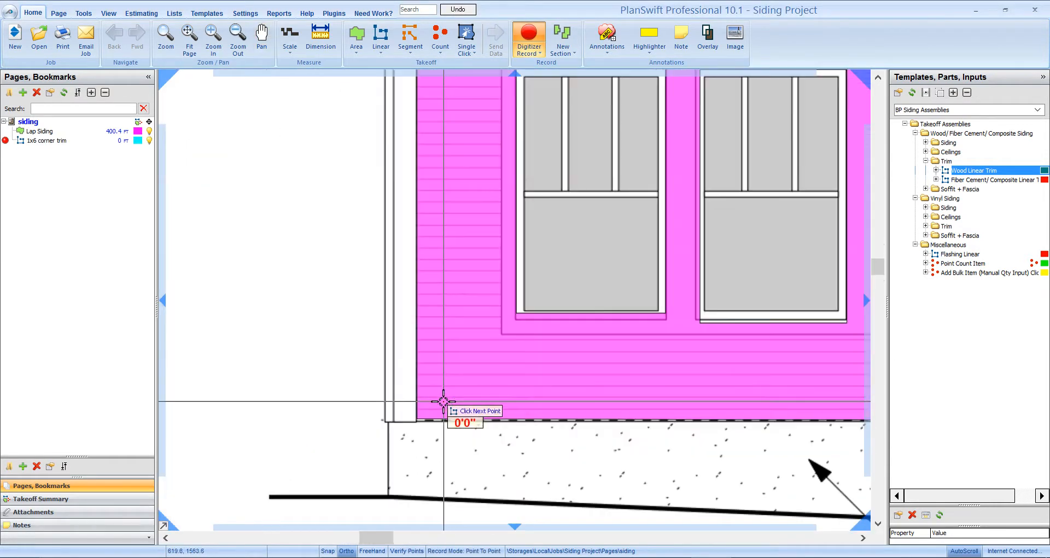
left_click(406, 421)
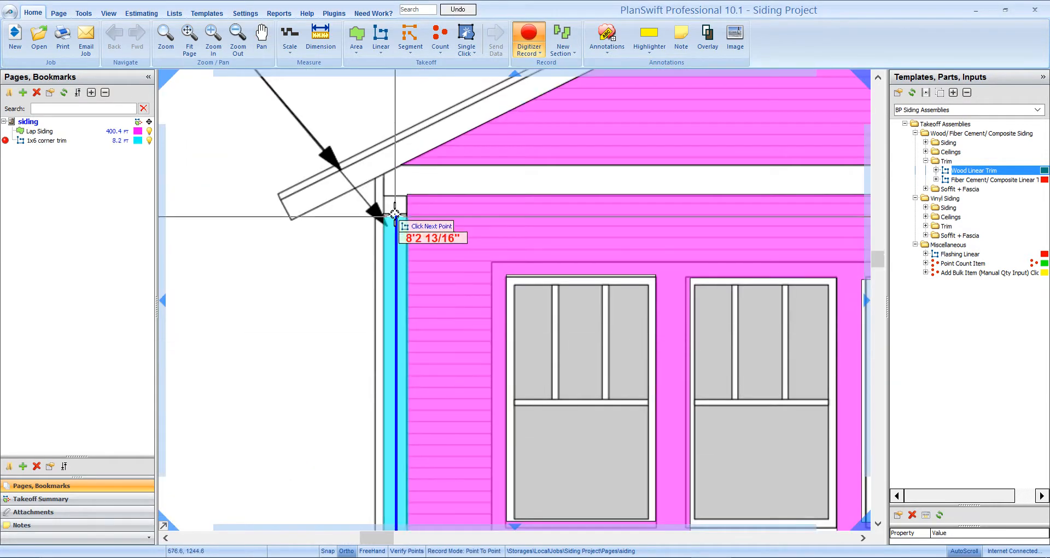
double_click(396, 195)
scroll(475, 287, "down", 2)
left_click_drag(743, 320, 164, 307)
scroll(605, 375, "up", 1)
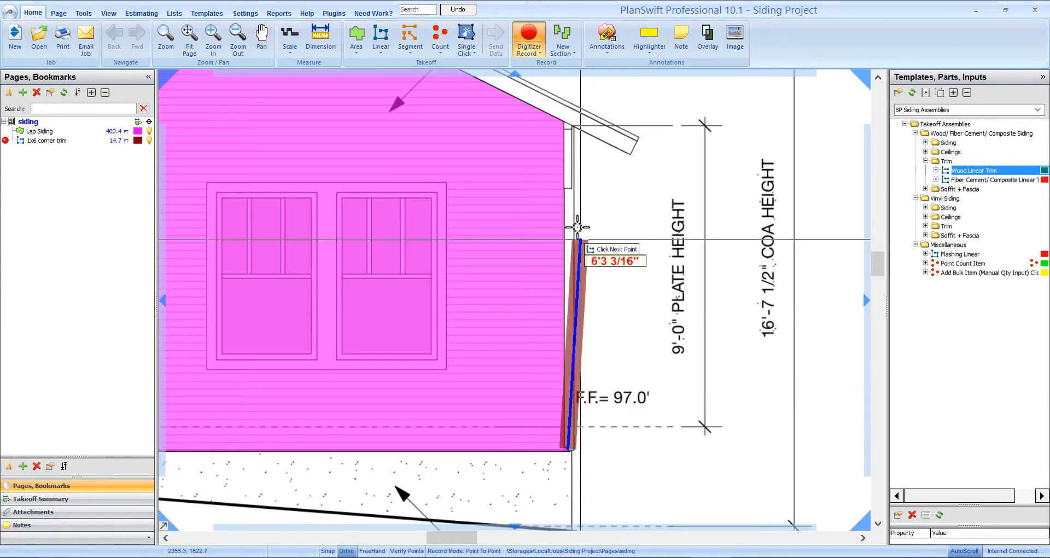
double_click(571, 123)
scroll(667, 269, "down", 4)
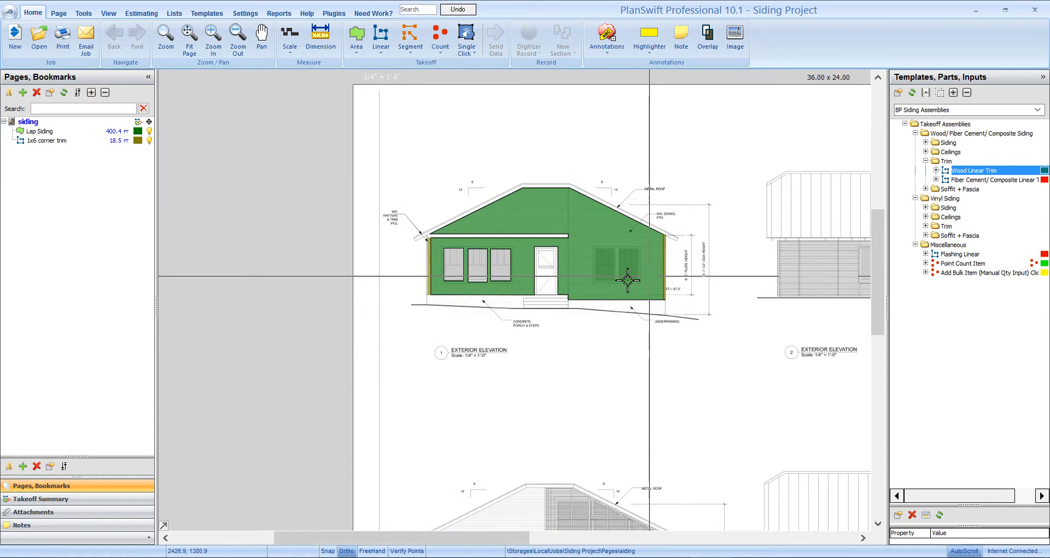
- Start another Wood Linear Trim takeoff from the wood siding Trim assemblies and name it 1x4 window trim
scroll(461, 279, "up", 3)
left_click_drag(580, 349, 472, 360)
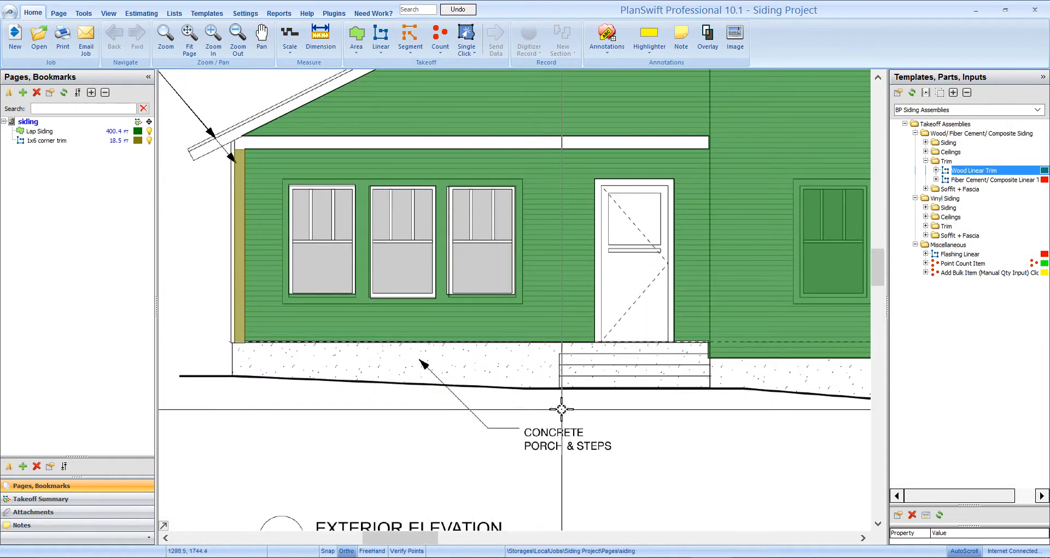
left_click(973, 180)
left_click(895, 171)
type("1x4 window trim")
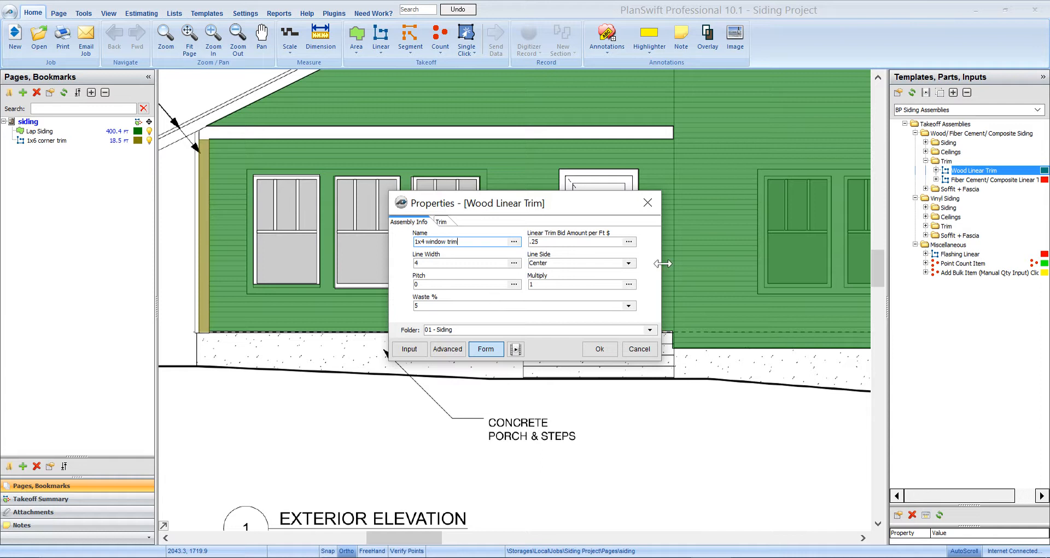
left_click(568, 262)
- Set the window trim's material to 1x4 Eastern White Cedar and accept the takeoff properties
left_click(450, 221)
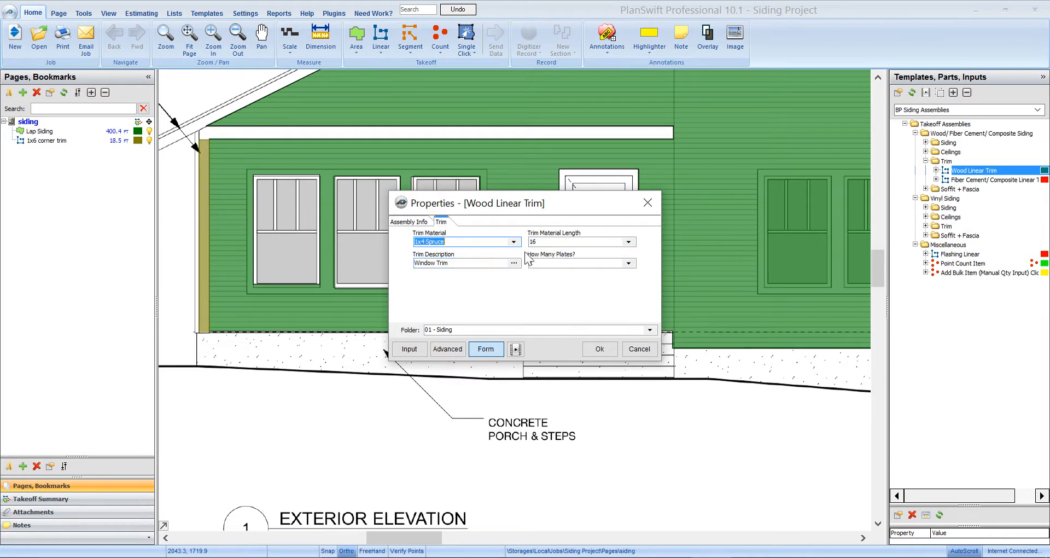
left_click(490, 242)
scroll(475, 324, "down", 7)
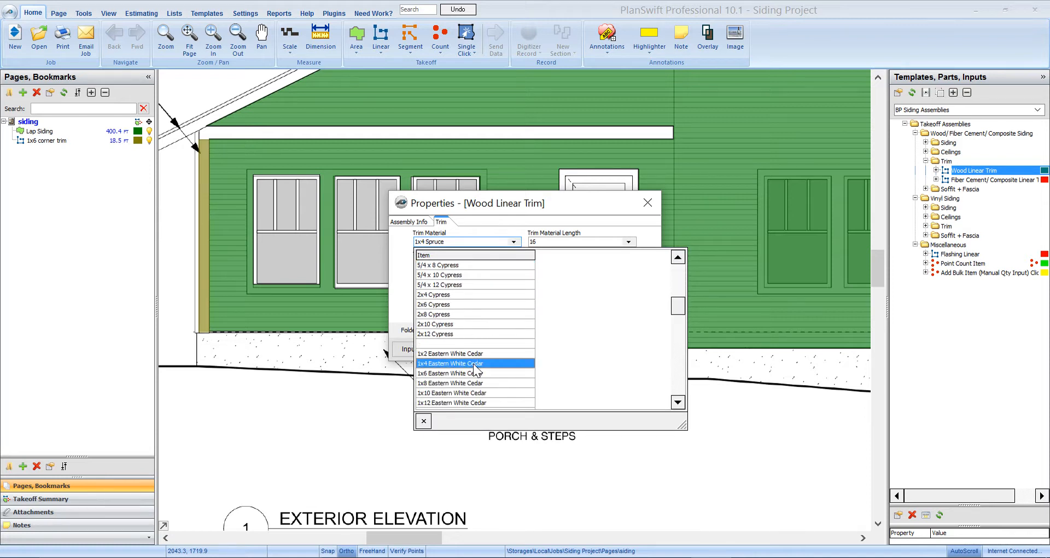
left_click(473, 363)
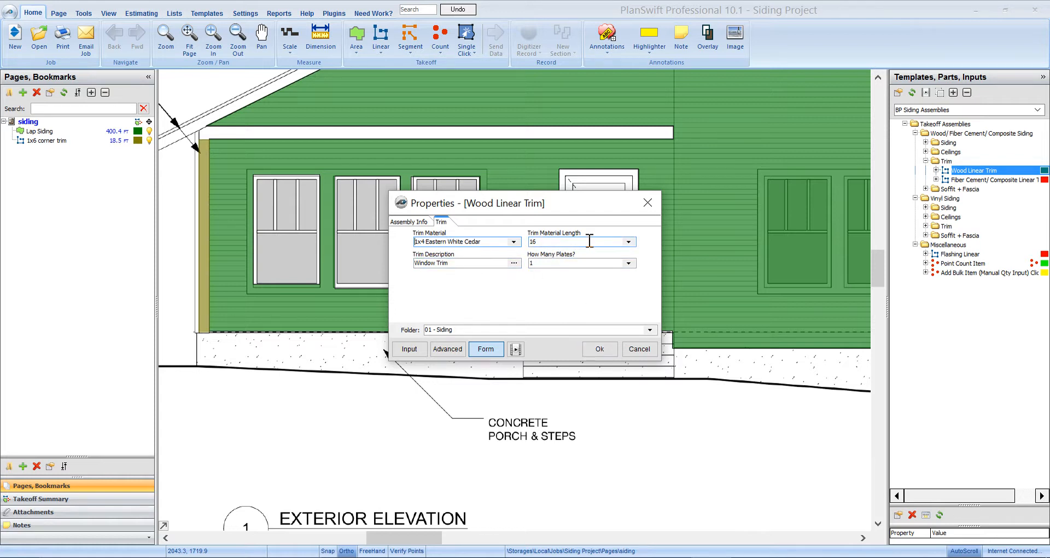
left_click(606, 351)
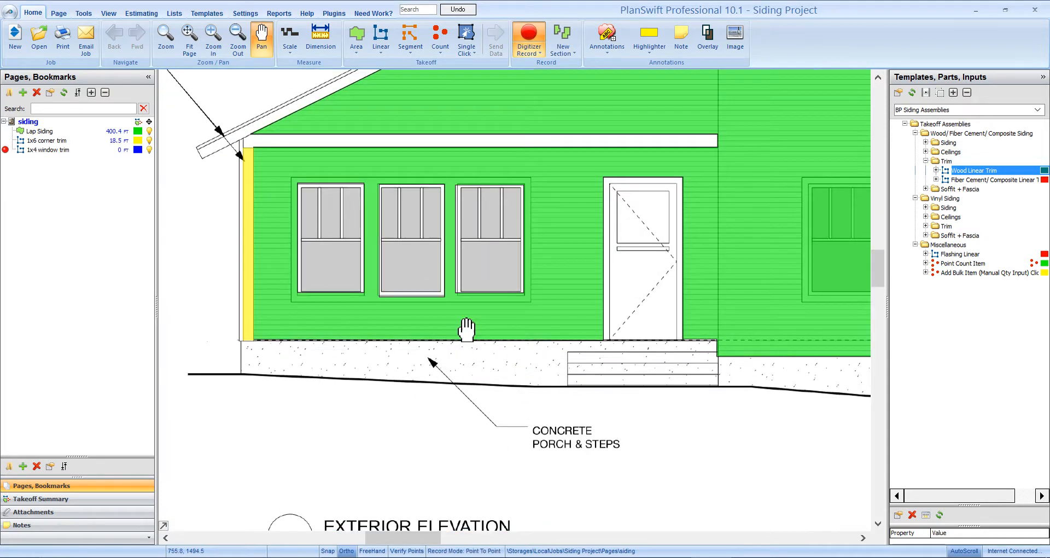
- Trace the 1x4 window trim around the outer border of the three porch windows and end the takeoff
scroll(469, 456, "up", 4)
left_click(461, 352)
left_click(446, 200)
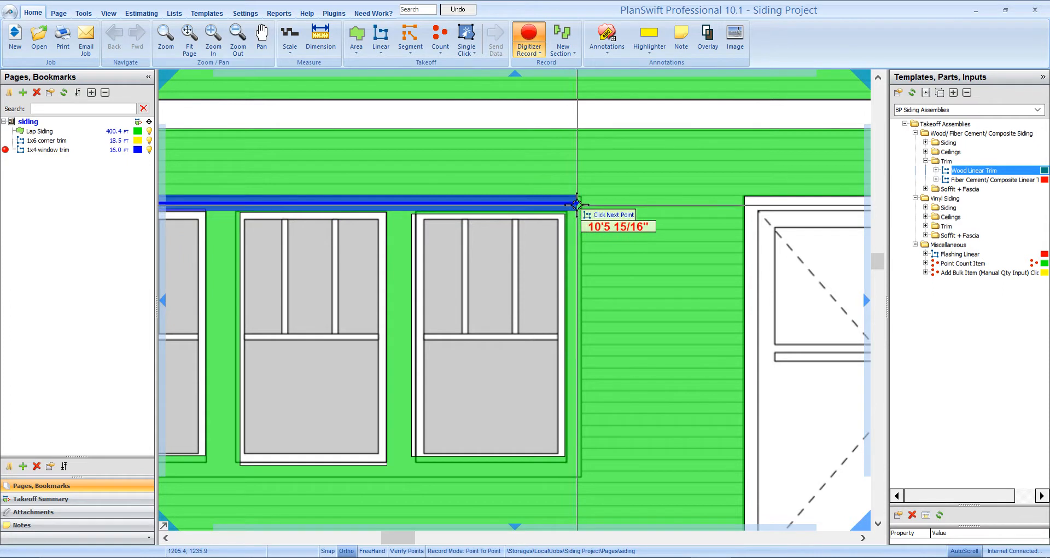
left_click(578, 204)
left_click(593, 333)
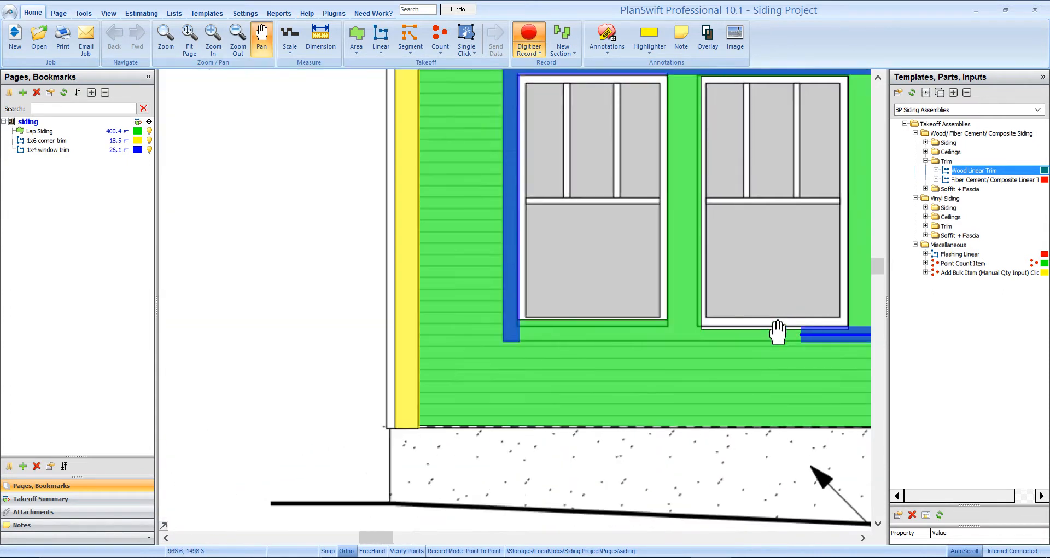
left_click(487, 334)
key("Escape")
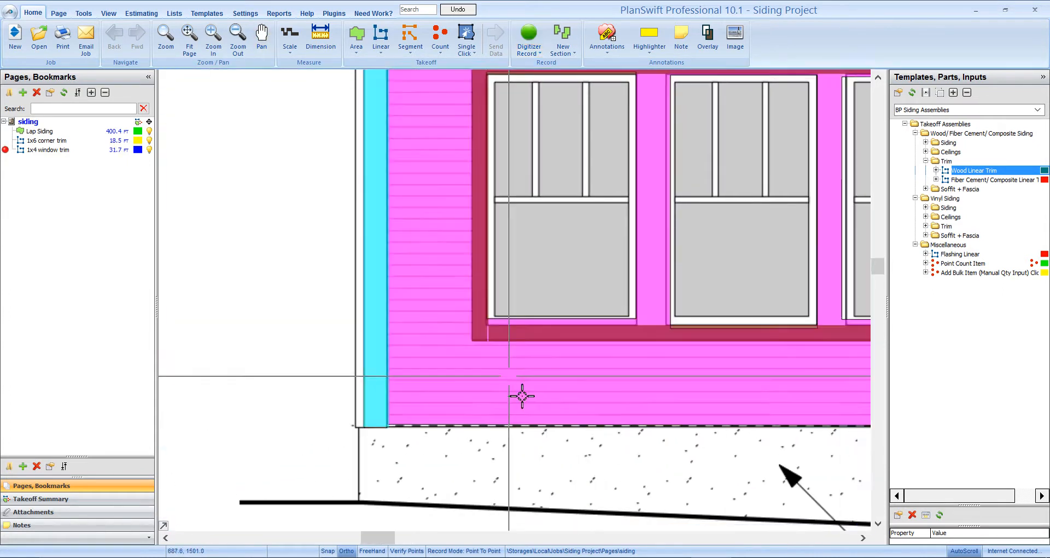
- In the estimate, change the 1x6 corner trim's trim description so it reads as corner trim instead of window trim
scroll(529, 403, "down", 3)
left_click_drag(704, 489, 490, 416)
scroll(469, 452, "down", 2)
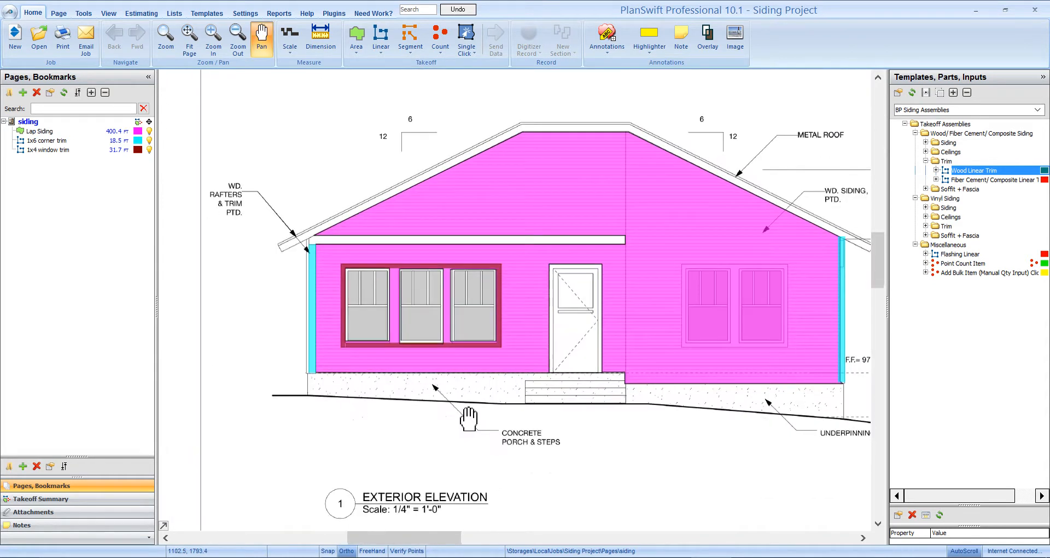
left_click(141, 13)
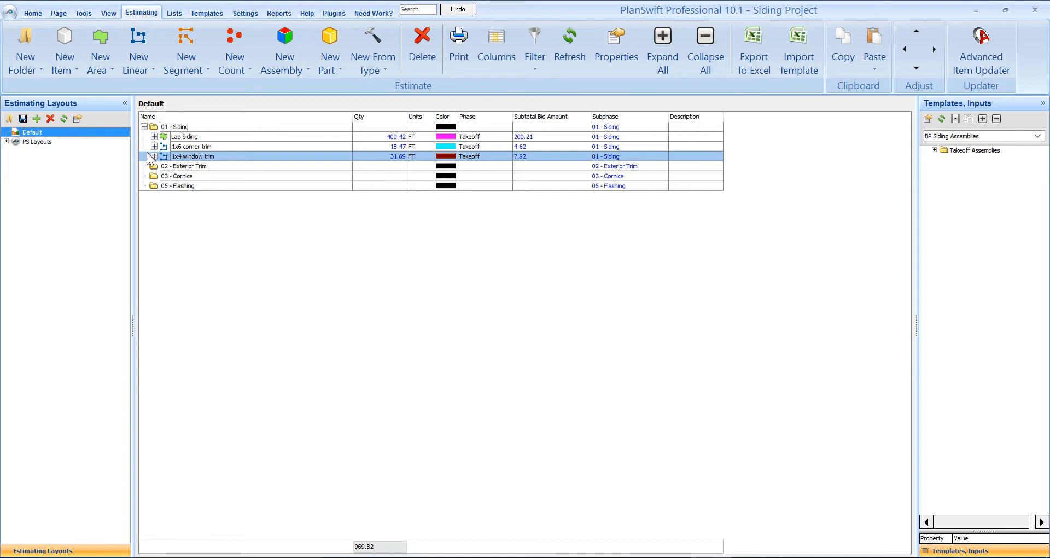
double_click(190, 148)
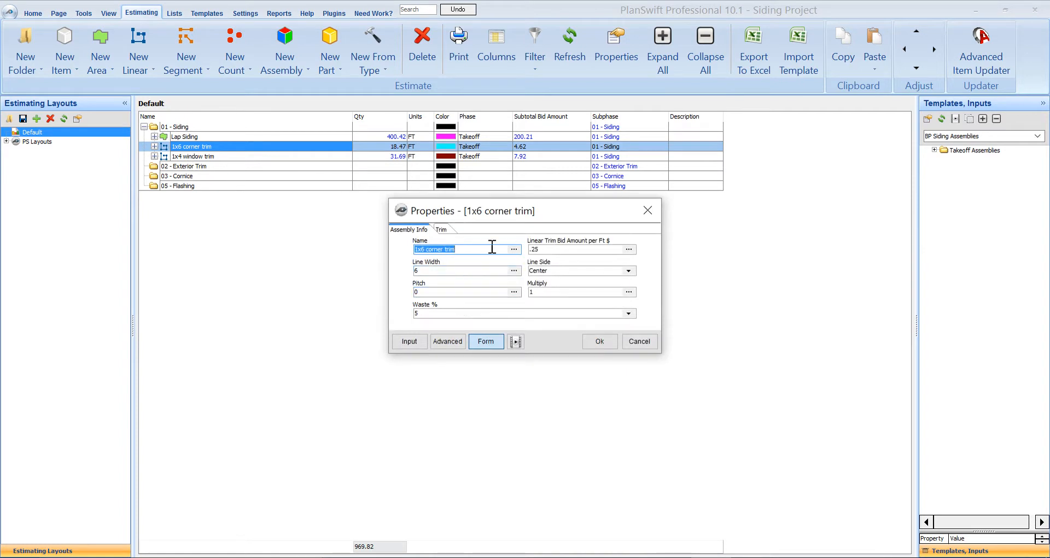
left_click(441, 229)
left_click_drag(435, 270, 366, 269)
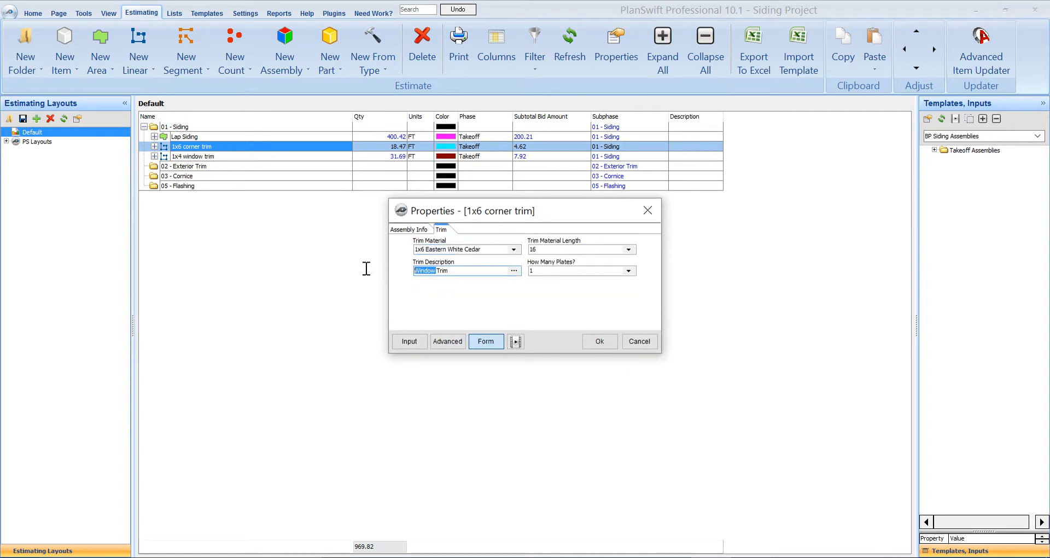
type("Corner")
left_click(599, 341)
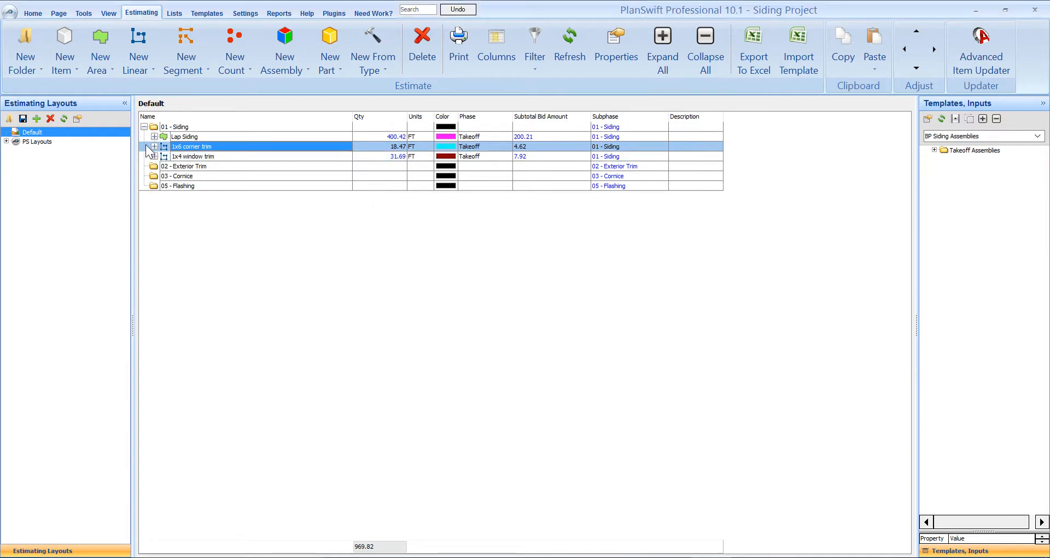
left_click(195, 156)
left_click_drag(194, 163, 154, 10)
left_click(193, 147)
left_click_drag(207, 159, 194, 147)
- Return to the plan and start a Wood Linear Trim takeoff named 1x8 Trim with a line width of 8
left_click(36, 15)
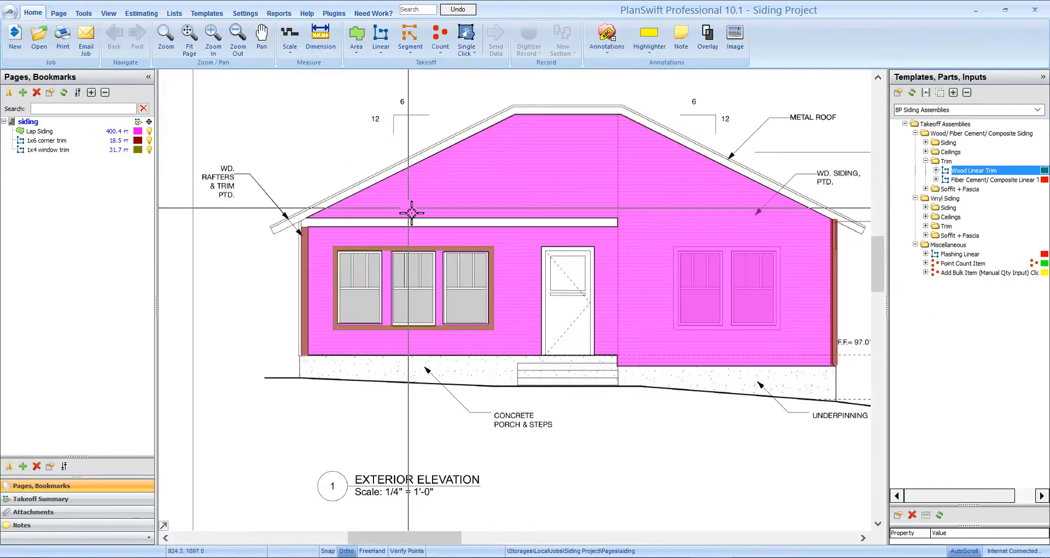
scroll(642, 310, "up", 4)
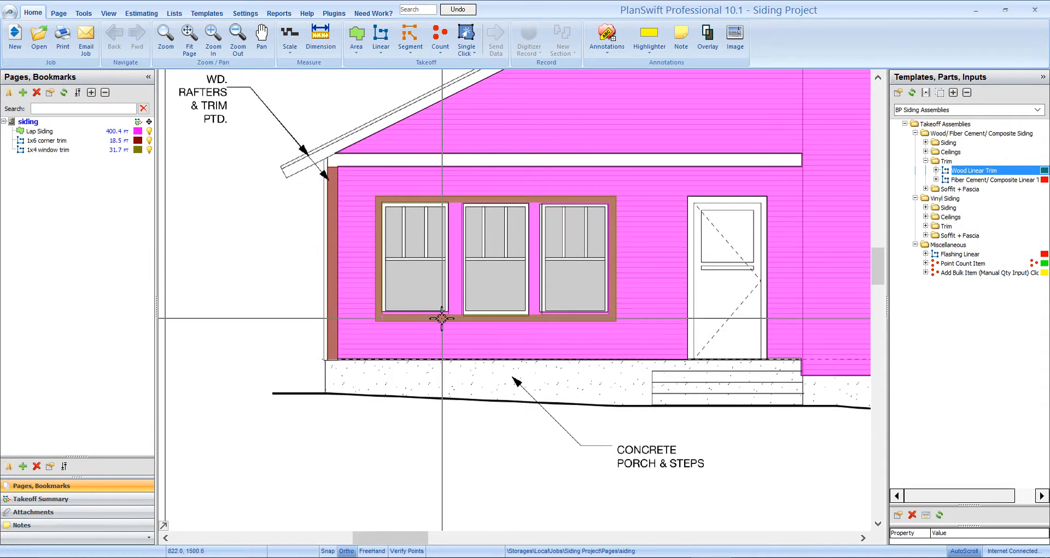
double_click(895, 168)
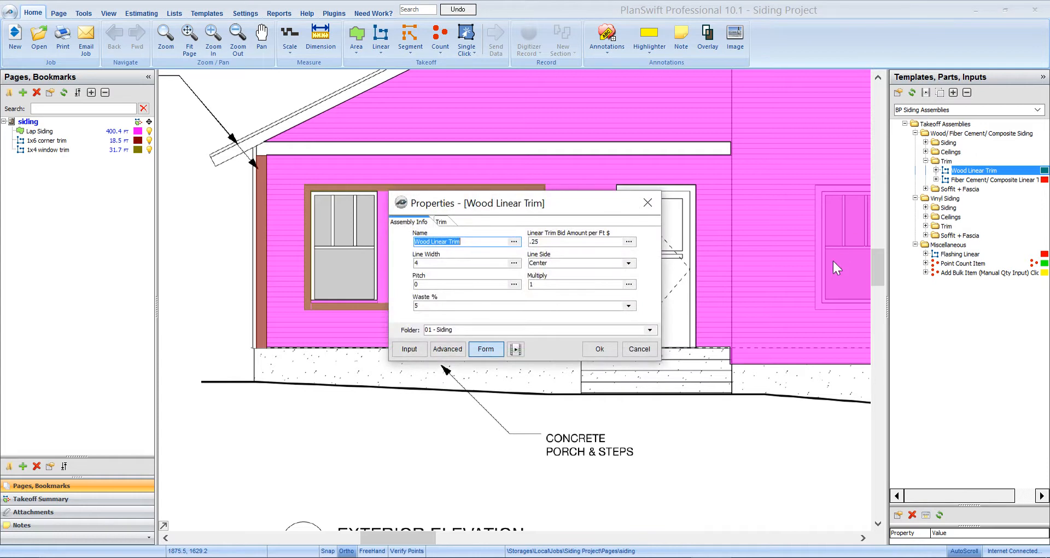
type("1x8")
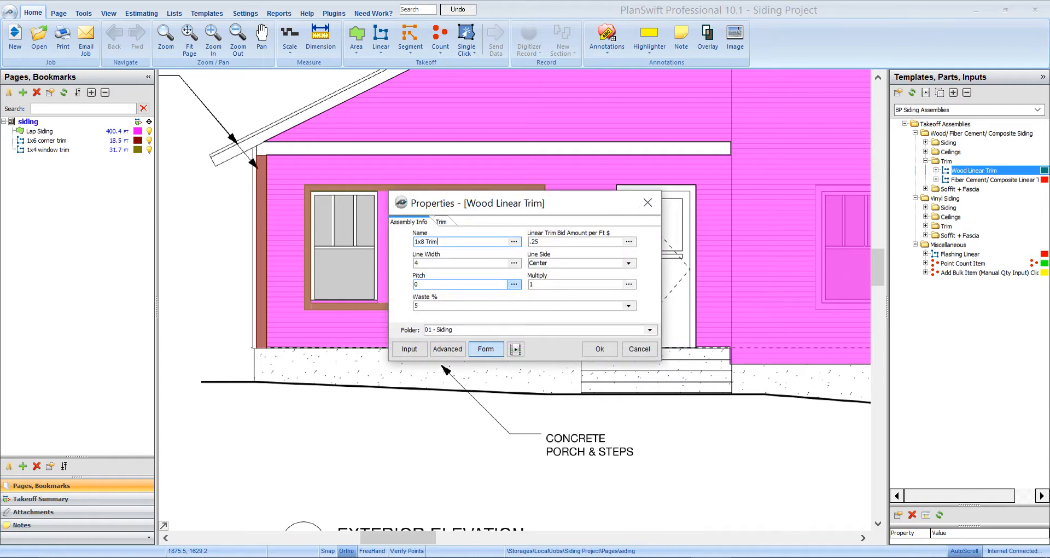
left_click_drag(422, 263, 390, 262)
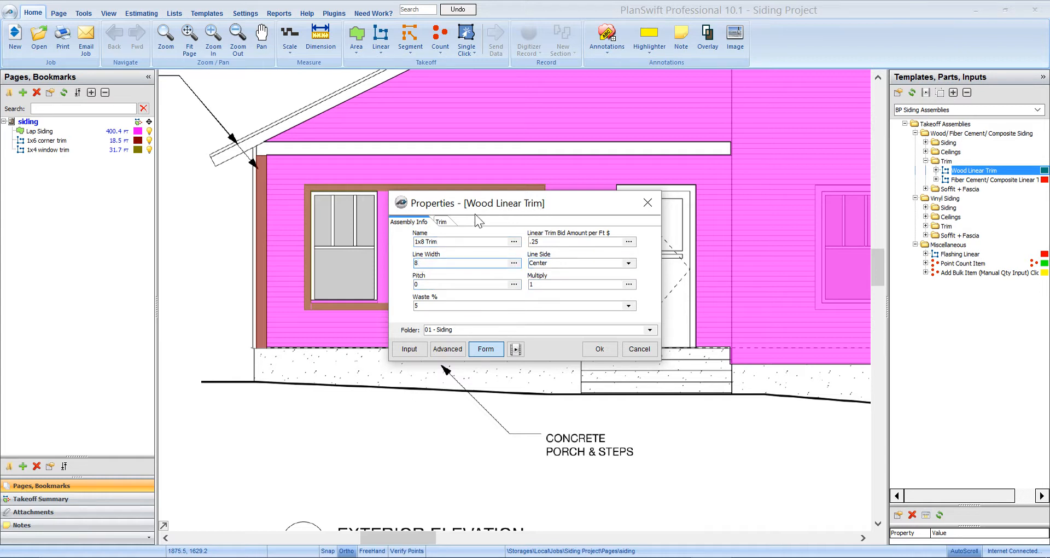
- Set the material to 1x8 Eastern White Cedar, shorten the trim description to Trim, and accept the takeoff properties
left_click(444, 221)
left_click(513, 241)
scroll(500, 337, "down", 3)
scroll(501, 338, "down", 2)
left_click(463, 327)
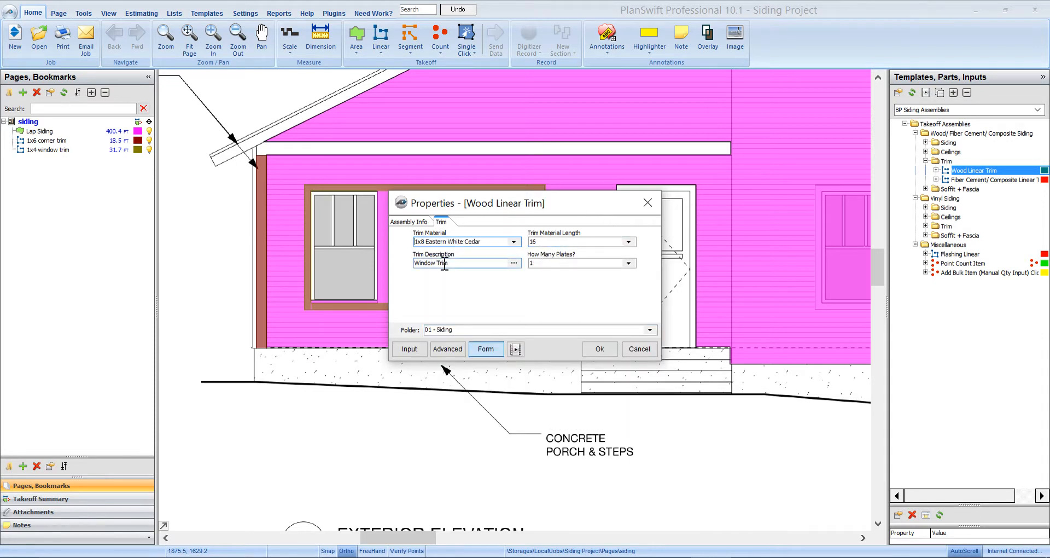
left_click_drag(436, 263, 407, 263)
key("BackSpace")
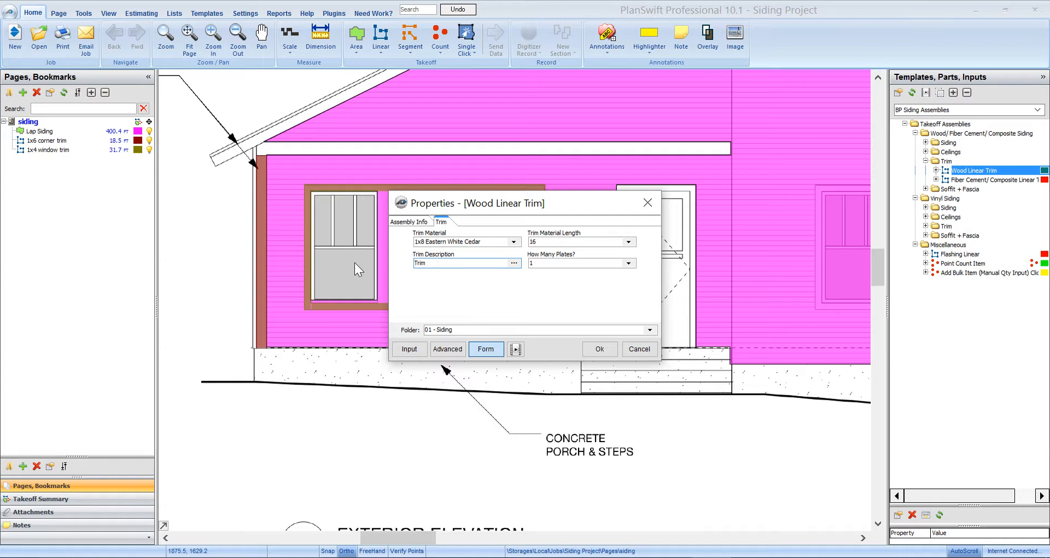
left_click(592, 351)
- Trace the 1x8 trim vertically through the two gaps between the three porch windows
scroll(443, 314, "up", 2)
left_click(384, 314)
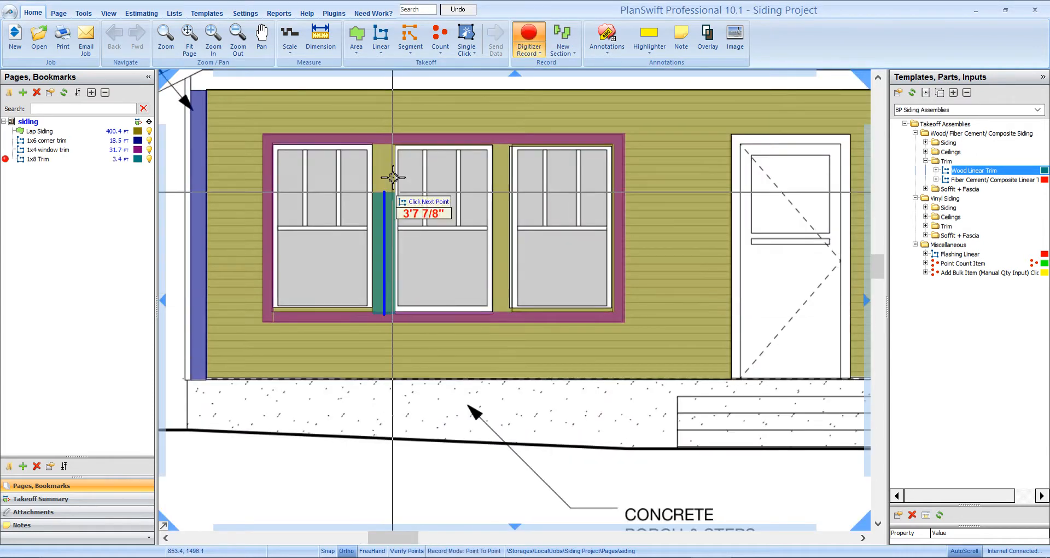
double_click(390, 146)
left_click(502, 145)
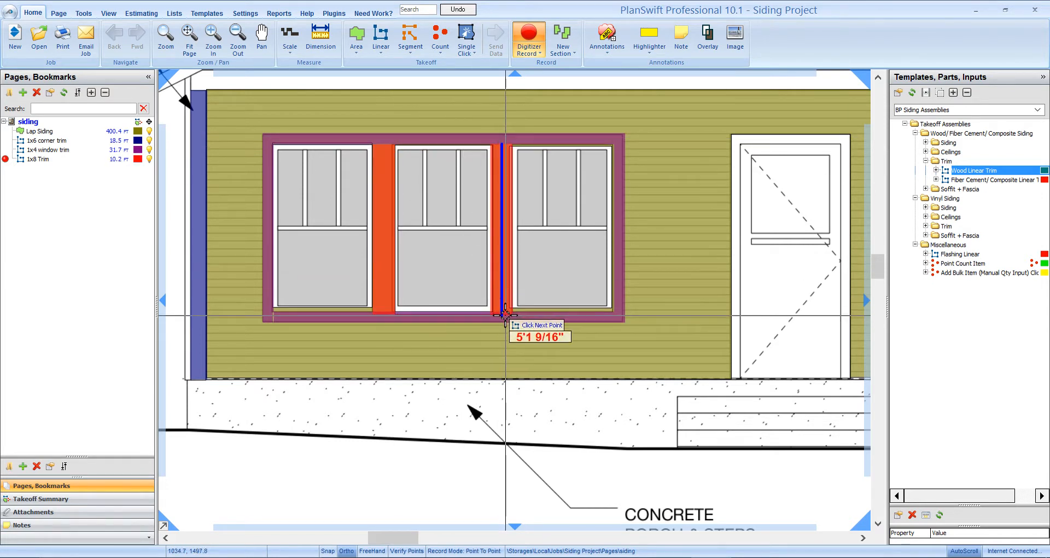
double_click(502, 315)
left_click_drag(464, 425, 542, 530)
left_click(270, 187)
left_click_drag(694, 187, 268, 178)
left_click_drag(348, 178, 789, 179)
key("ctrl+z")
- Trace the 1x8 trim along the horizontal band above the porch, from the left wall corner to the porch's right end
left_click(284, 181)
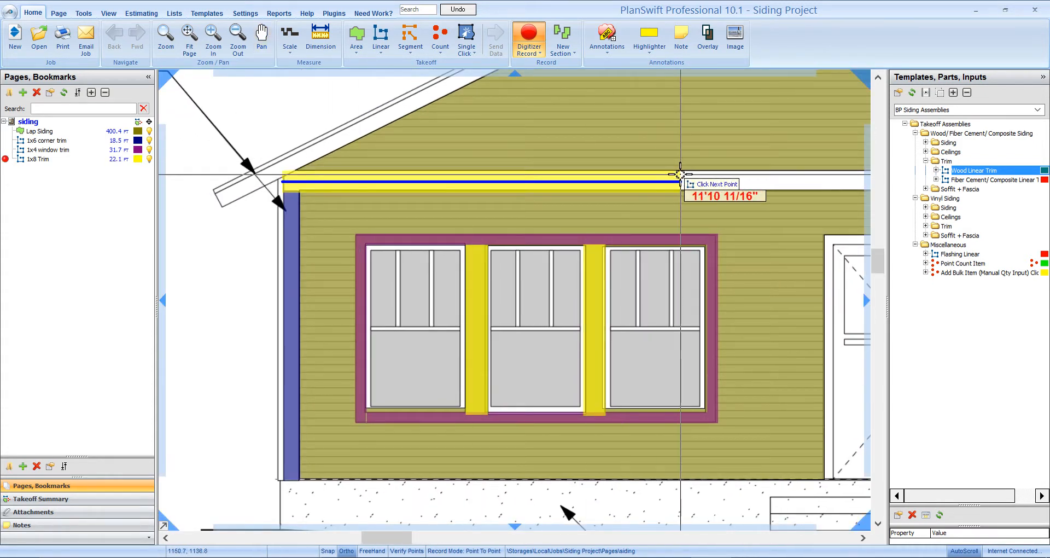
left_click_drag(866, 176, 402, 168)
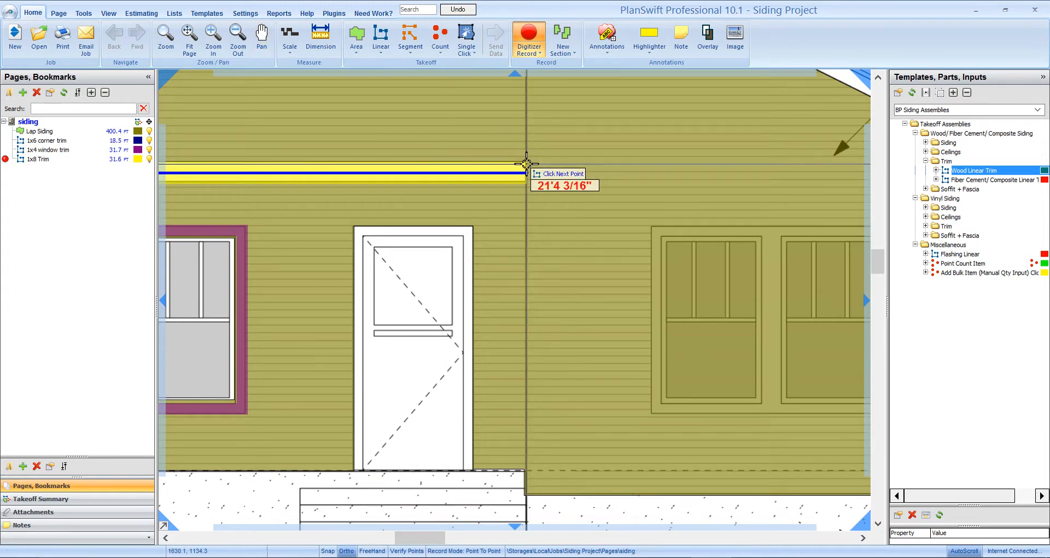
left_click(527, 164)
key("Escape")
scroll(553, 265, "down", 3)
scroll(420, 332, "up", 1)
left_click_drag(421, 357, 452, 456)
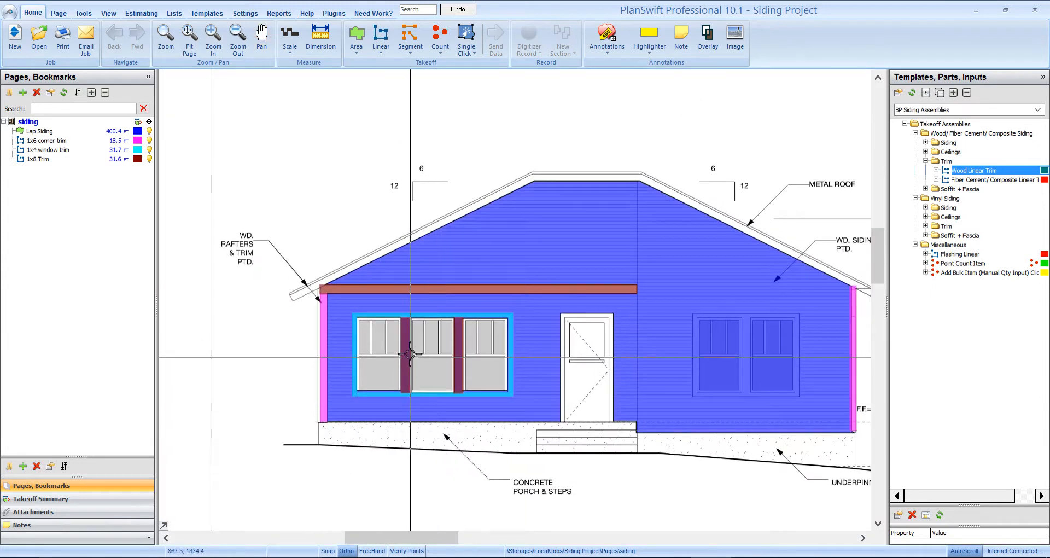
- Start a Flashing Linear takeoff named Window flashing, keeping the Aluminum Roll 6-in material, and accept the properties
scroll(410, 354, "up", 2)
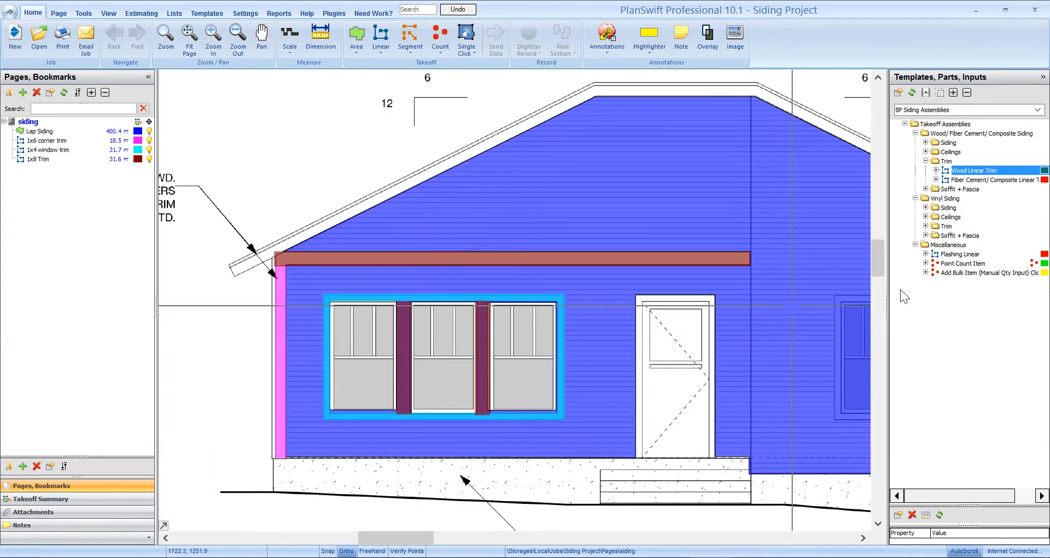
left_click(892, 254)
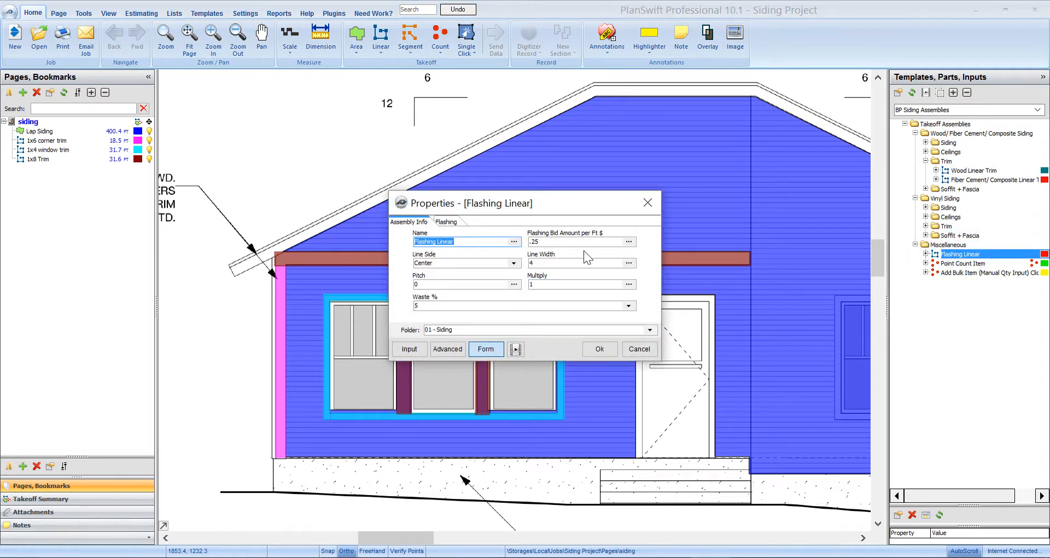
type("Wind")
left_click(446, 222)
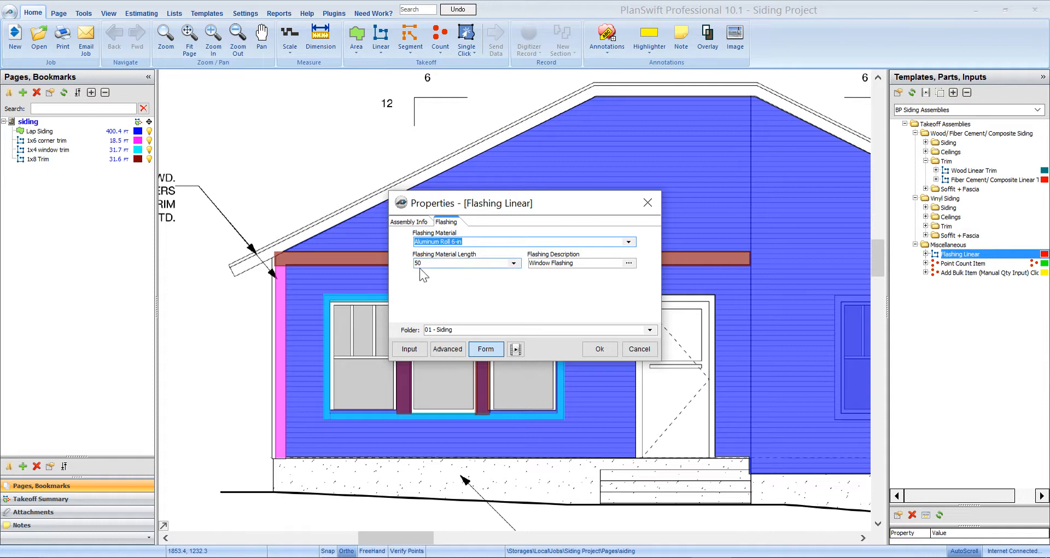
left_click(601, 348)
- Trace the window flashing above the three porch windows, the entry door and the pair of windows on the right wall
left_click(316, 295)
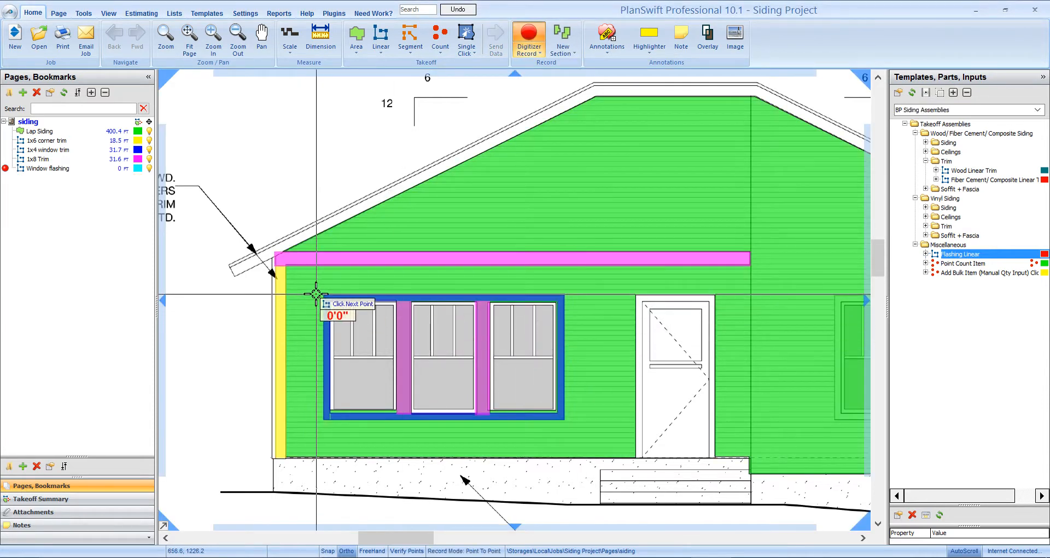
double_click(571, 297)
left_click(633, 293)
double_click(715, 296)
left_click_drag(769, 311, 479, 298)
left_click(539, 280)
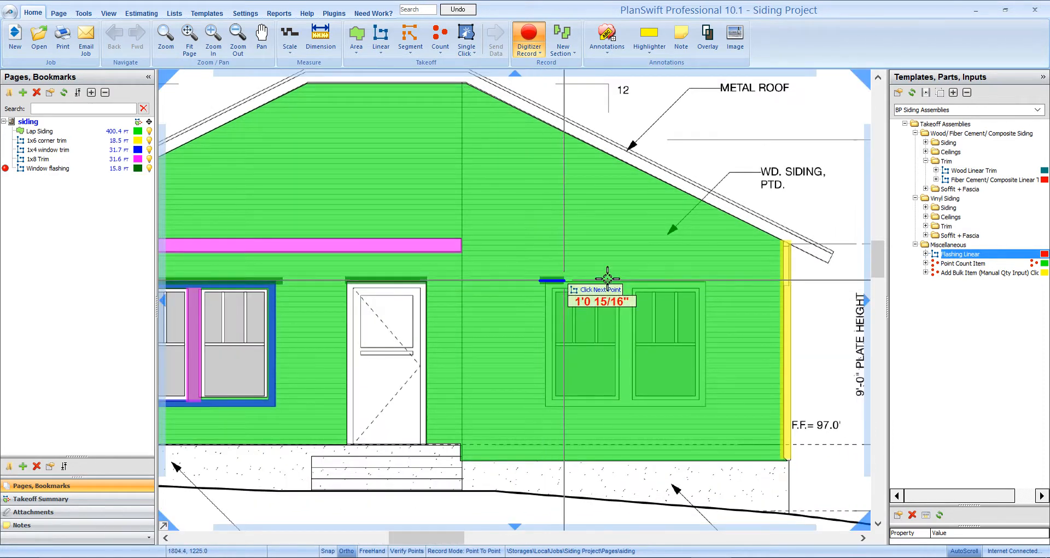
double_click(713, 278)
- Trace the window flashing along the top edge of the horizontal 1x8 trim above the porch and end the takeoff
left_click_drag(350, 255, 742, 263)
left_click(381, 253)
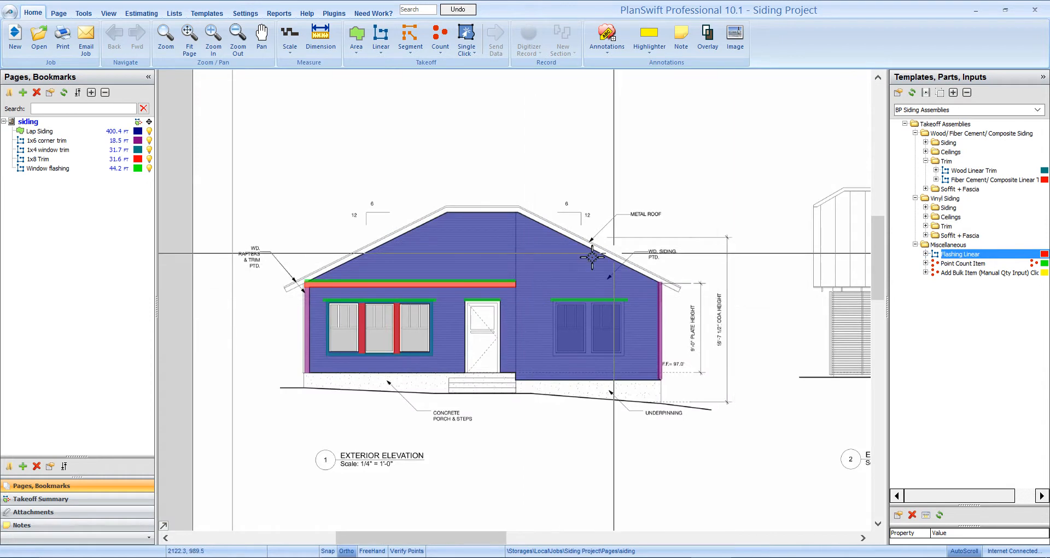
scroll(528, 295, "up", 2)
- Start a Wood Soffit & Fascia Linear takeoff from the wood/fiber cement soffit and fascia assemblies
left_click(949, 161)
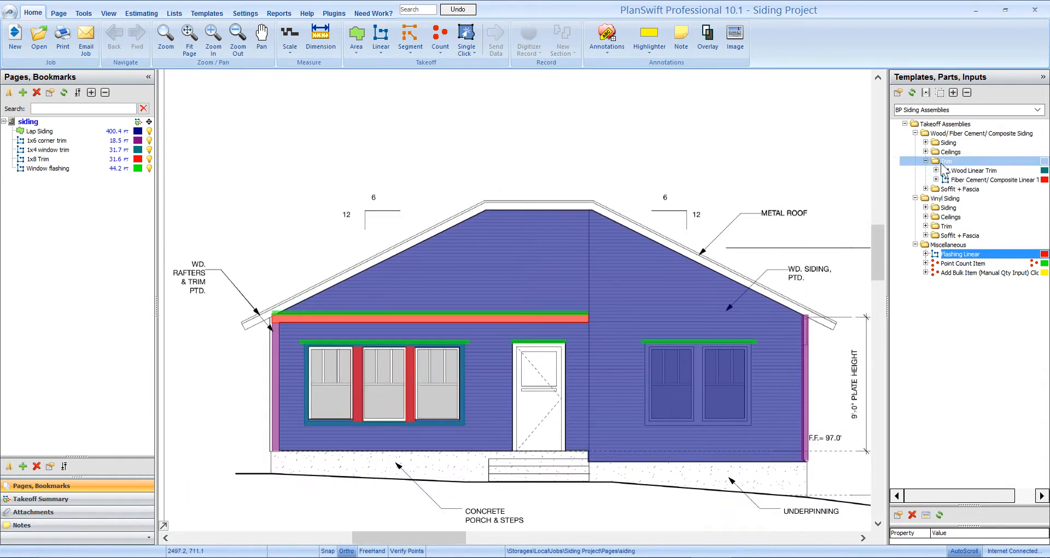
left_click(926, 160)
left_click(926, 170)
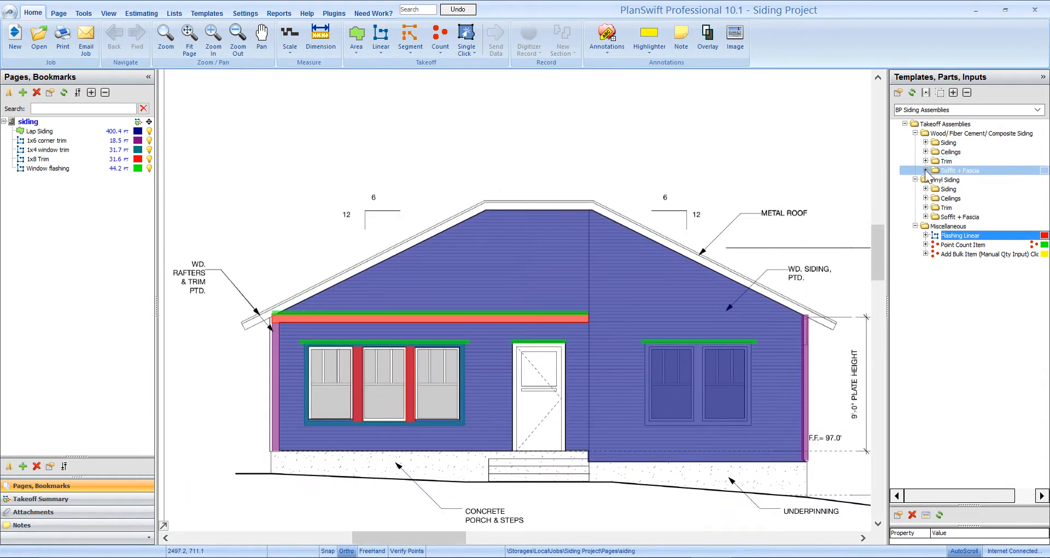
left_click(926, 171)
left_click(944, 180)
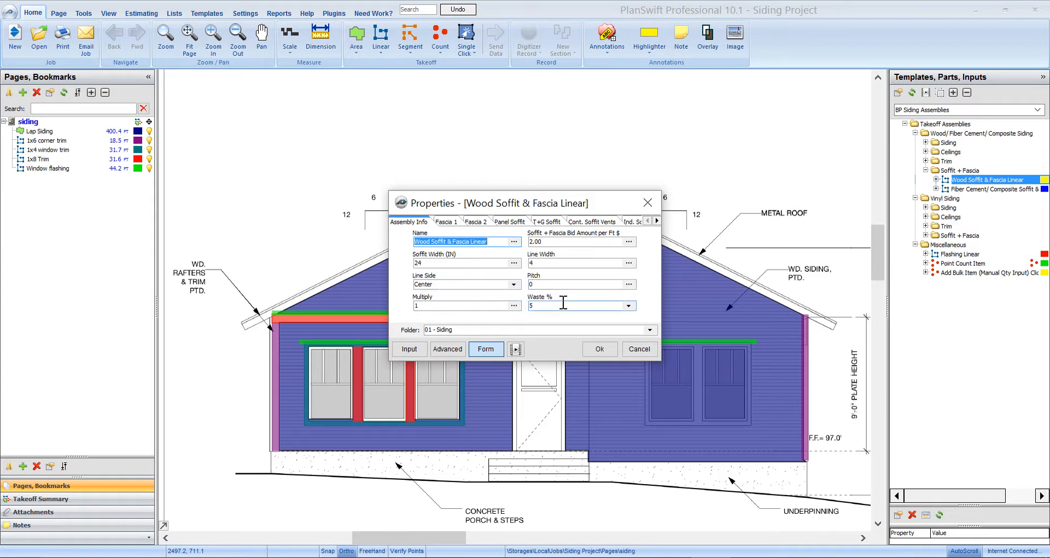
- Review the fascia 1, fascia 2 and panel soffit materials, keeping 1x2 Spruce for fascia 2 and 1/2" Pine RS Plywood for the panel soffit
left_click(447, 222)
left_click(476, 224)
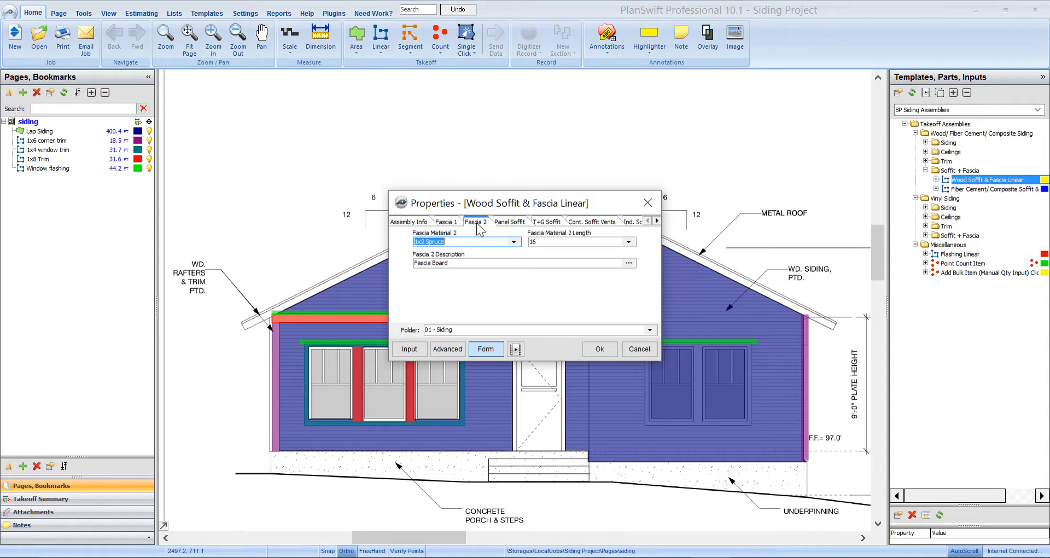
left_click(447, 224)
left_click(476, 222)
left_click(513, 242)
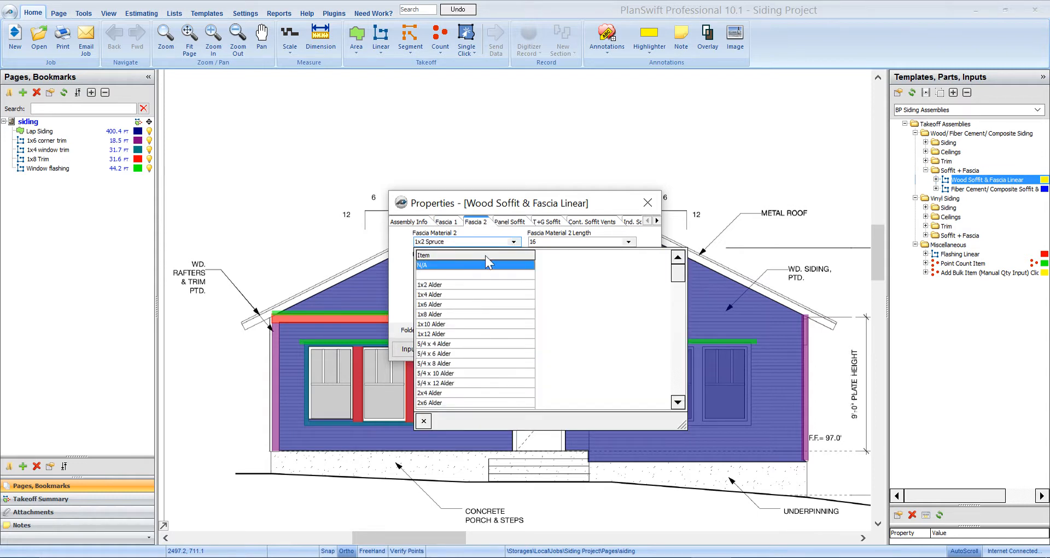
left_click(485, 242)
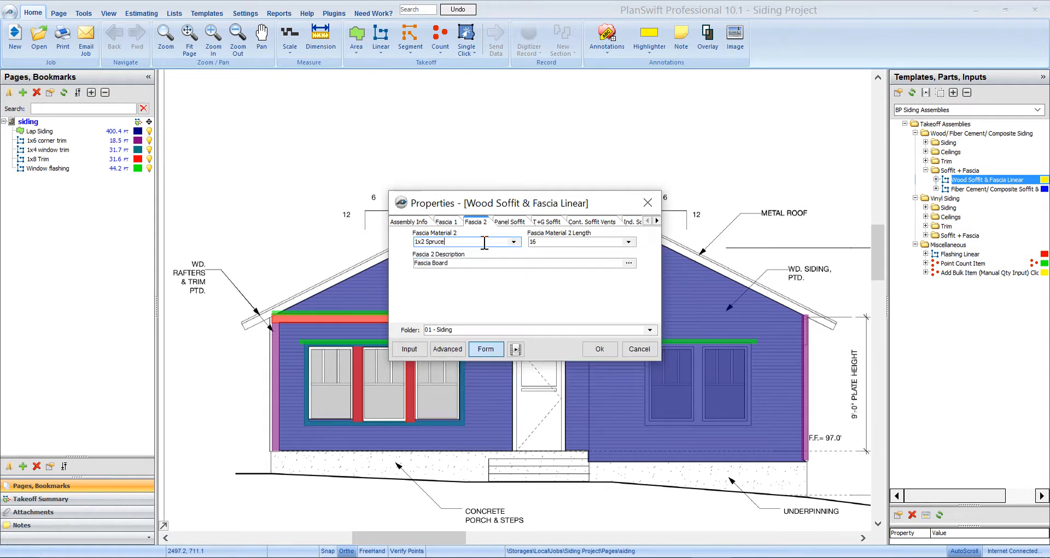
left_click(519, 224)
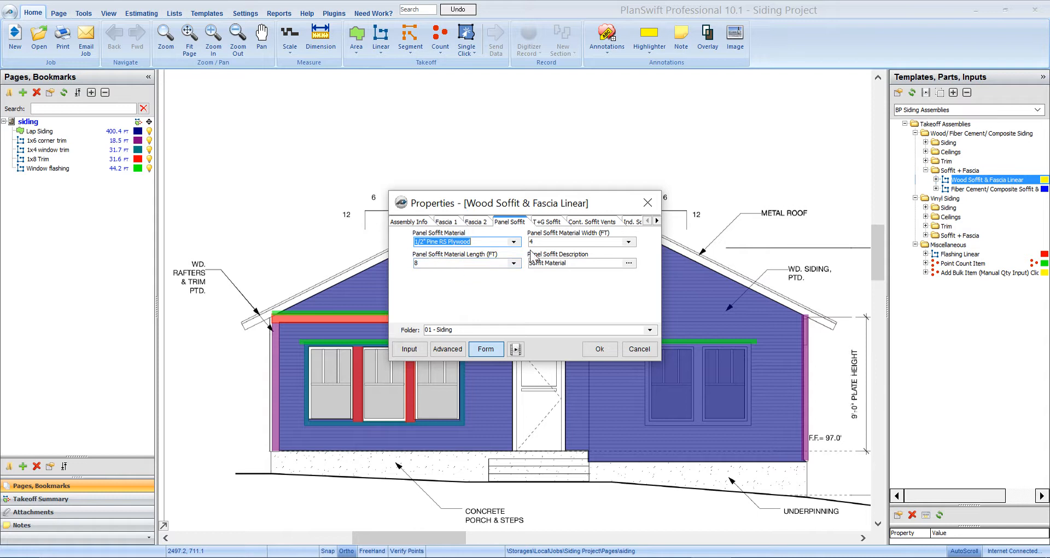
left_click(514, 241)
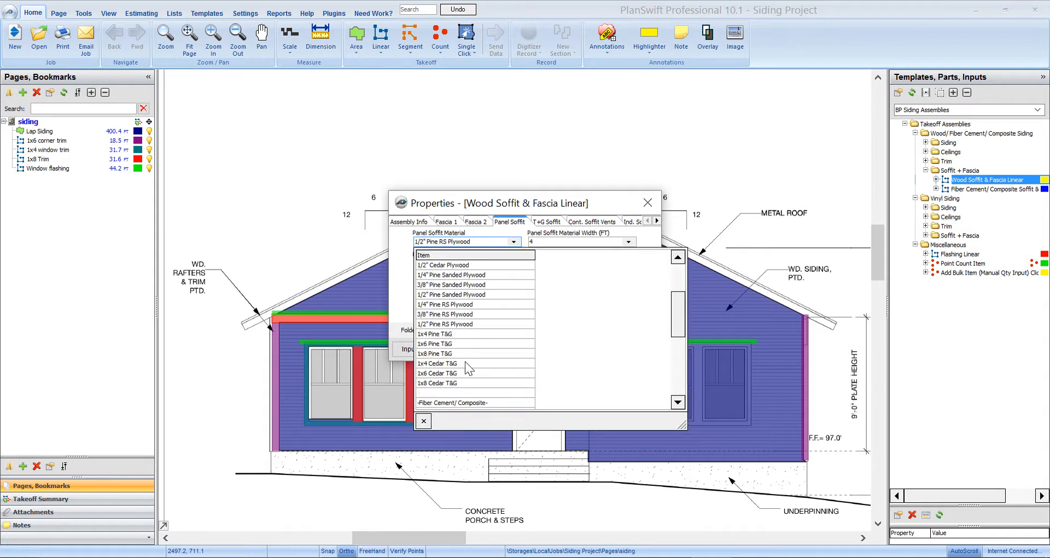
scroll(484, 331, "up", 3)
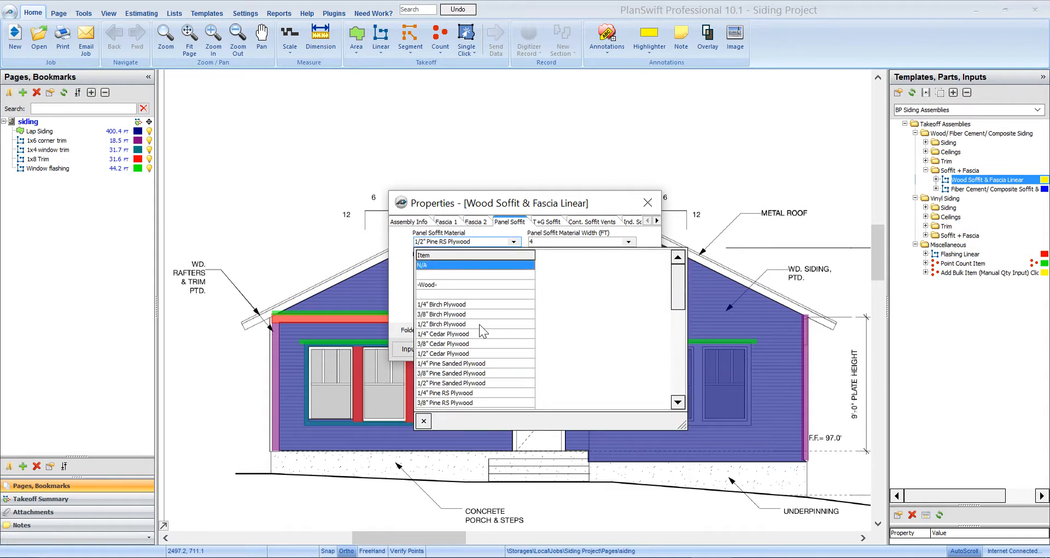
left_click(424, 421)
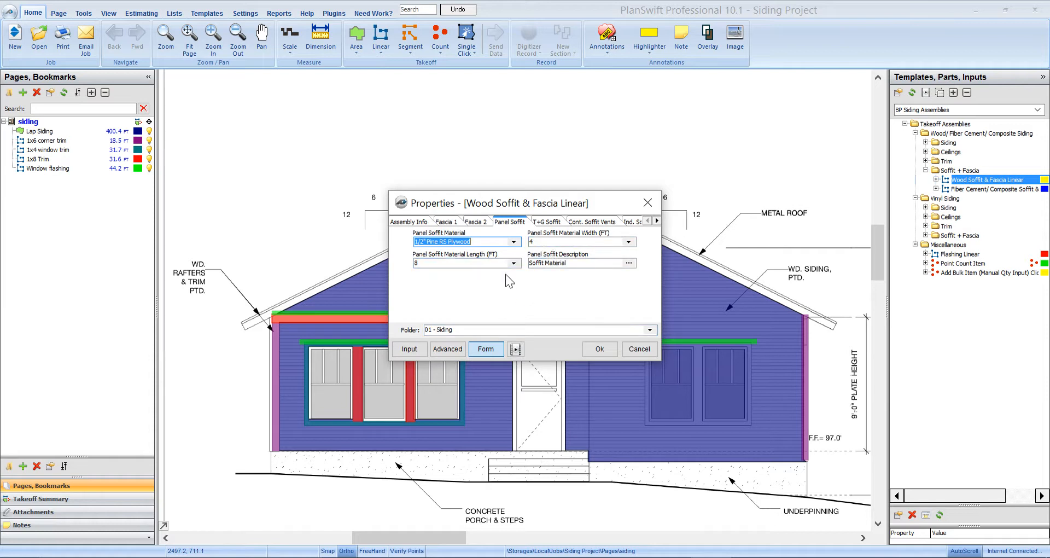
- Set the T&G soffit material and the individual soffit vents to N/A, keeping the 2.75-in. brown continuous soffit vent
left_click(547, 221)
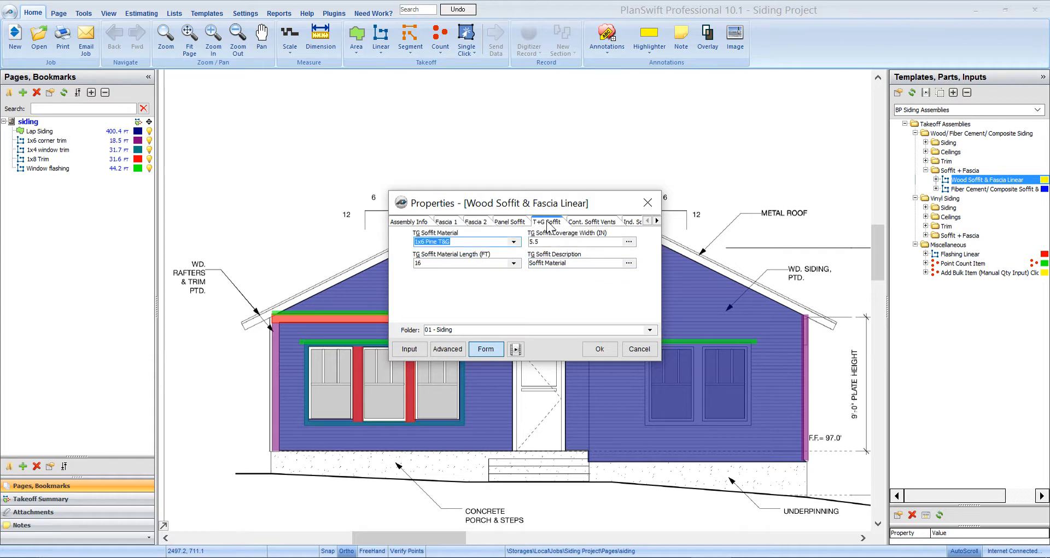
left_click(514, 242)
left_click(446, 265)
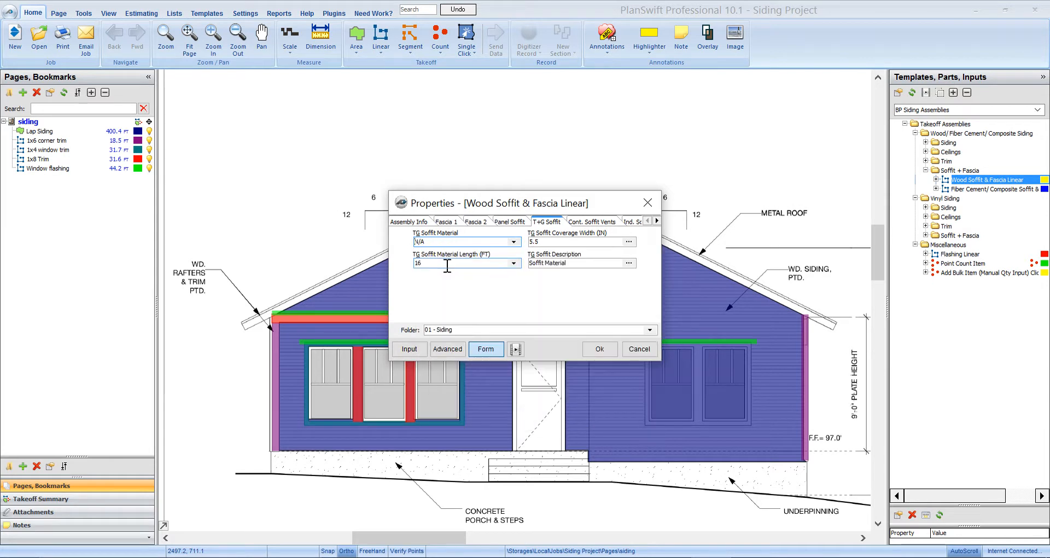
left_click(657, 221)
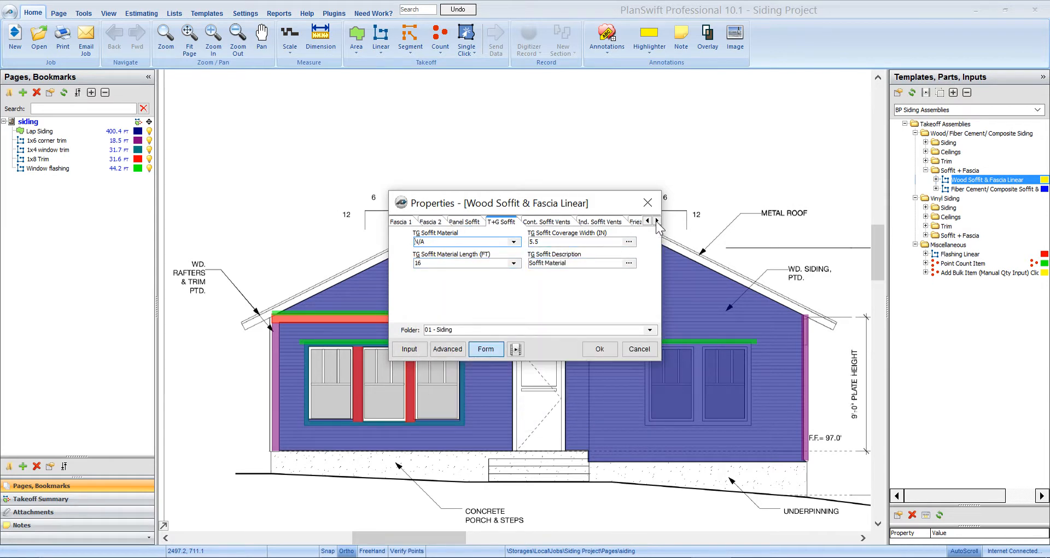
left_click(548, 224)
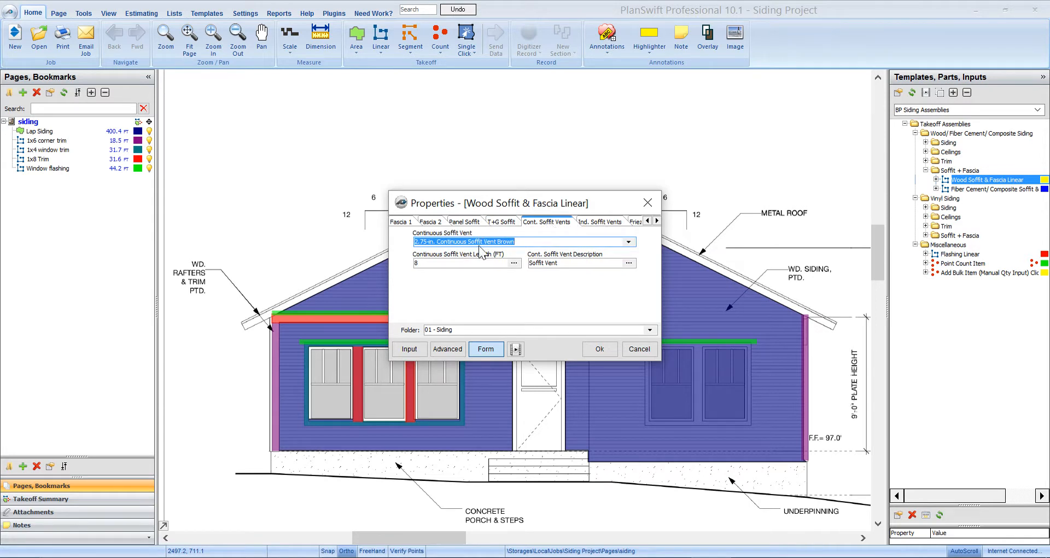
left_click(590, 227)
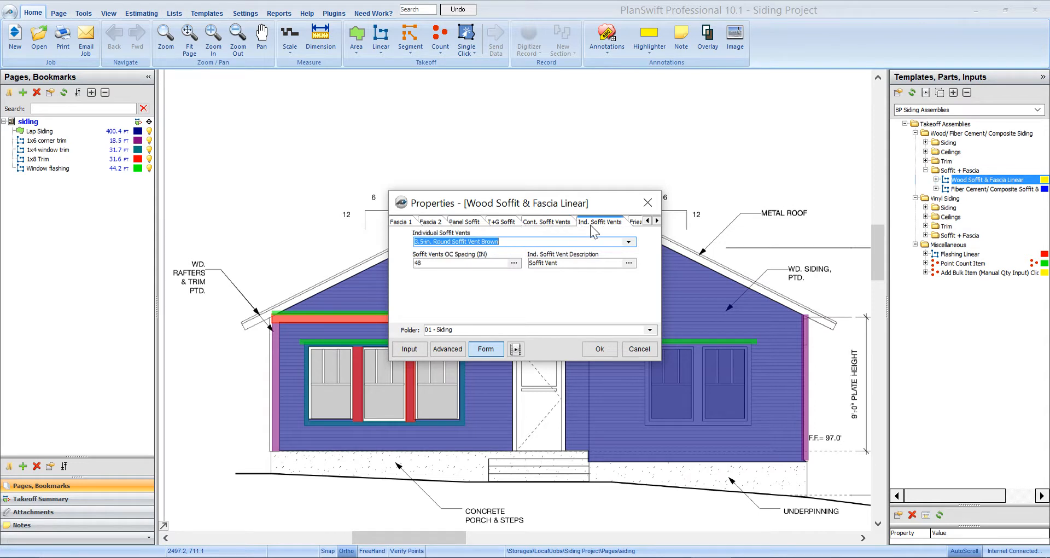
left_click(628, 241)
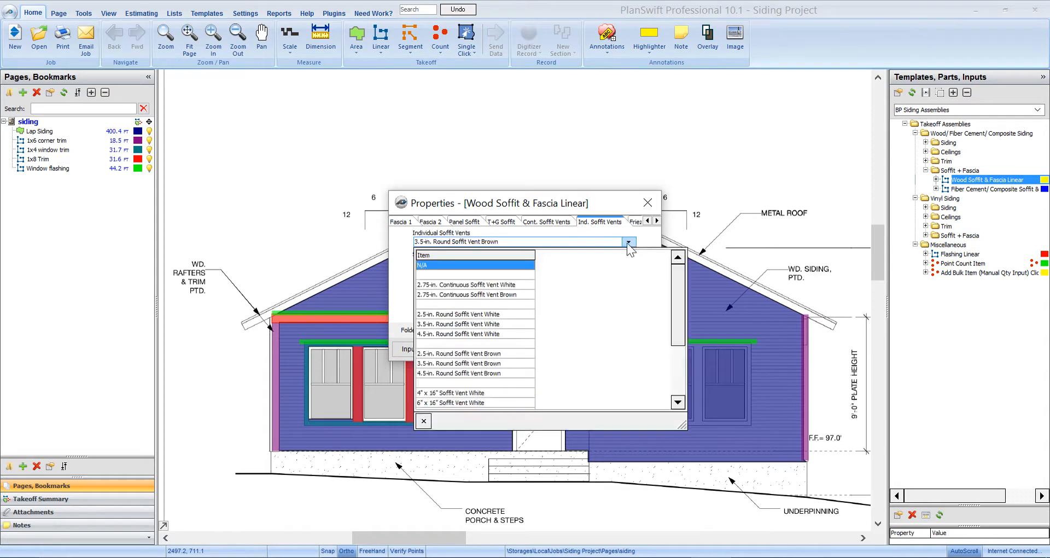
left_click(461, 265)
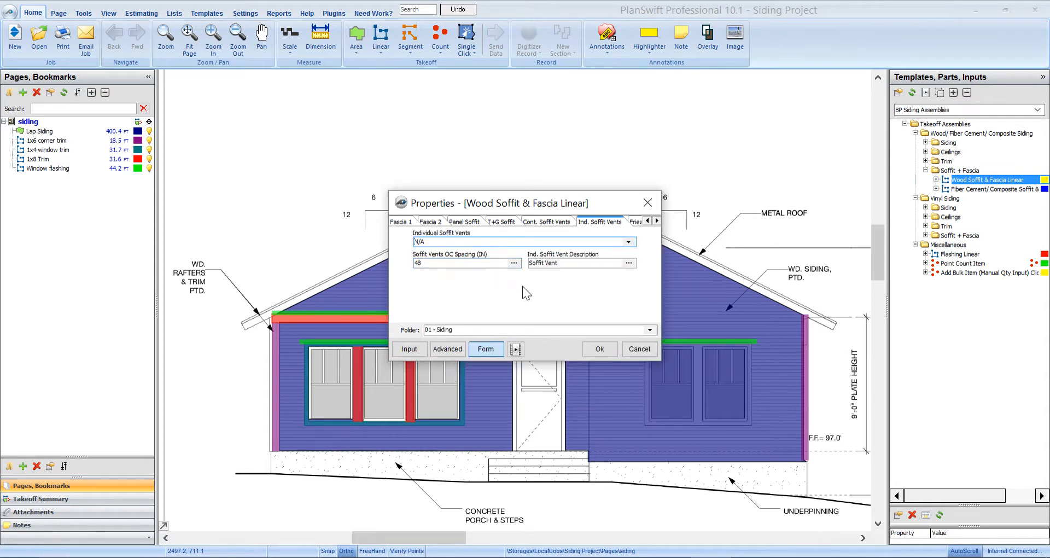
- Keep the frieze trim settings, with 1x6 Spruce for frieze trim 1, and accept the soffit and fascia properties
left_click(656, 221)
left_click(657, 220)
left_click(594, 222)
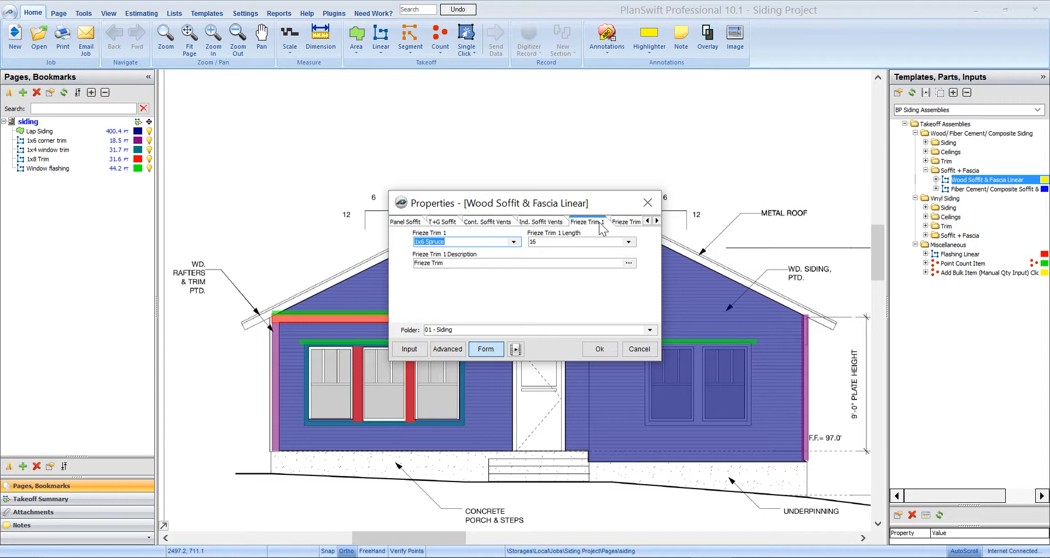
left_click(622, 222)
left_click(600, 349)
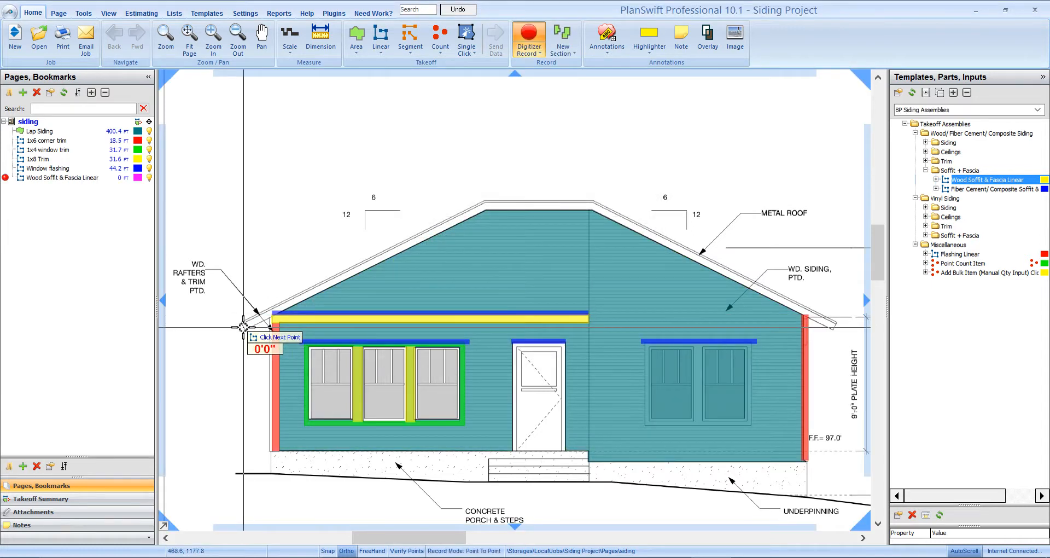
- Trace the soffit and fascia along the roof edge from the left eave over the flat ridge to the right eave and end the takeoff
left_click(484, 204)
left_click(592, 204)
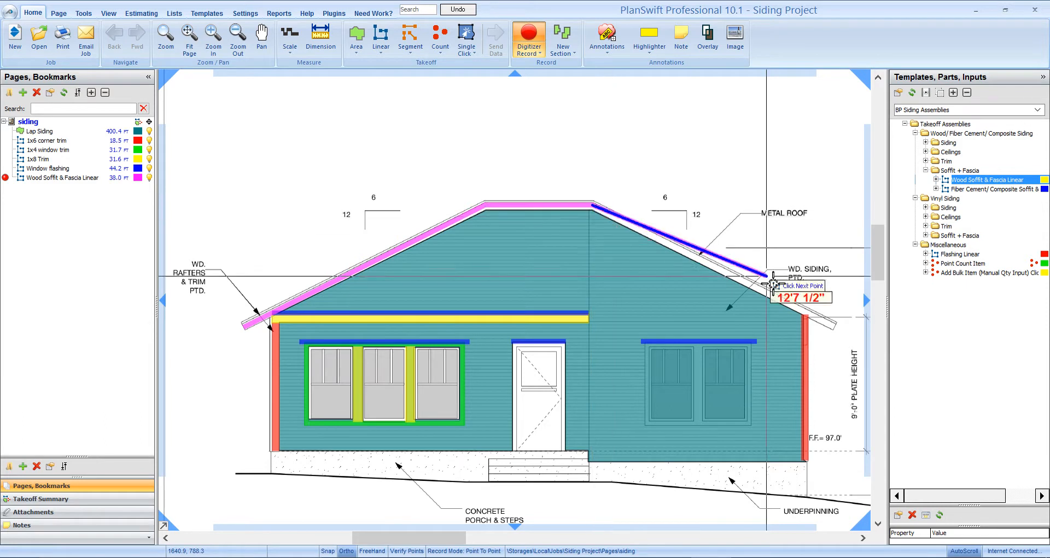
left_click(831, 327)
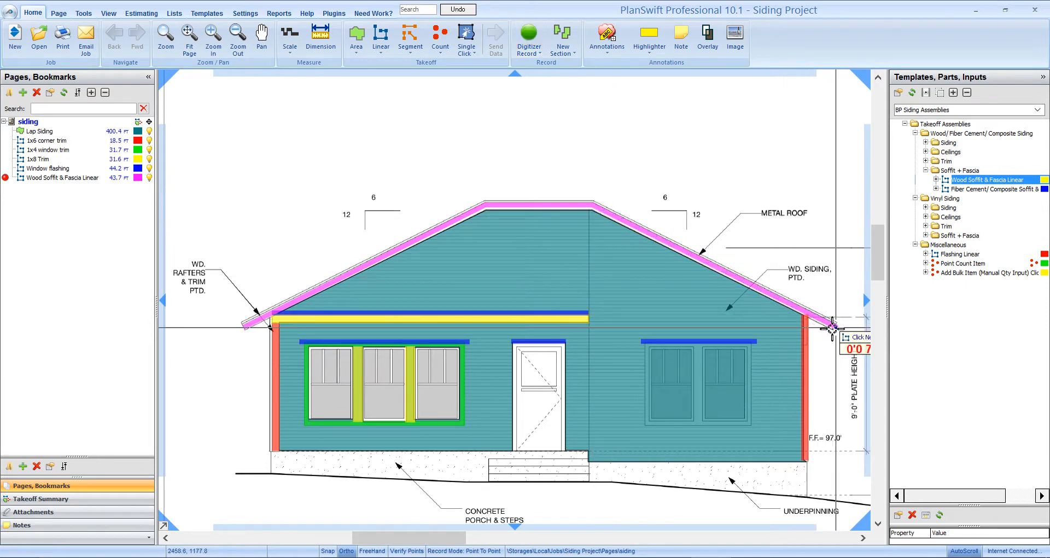
key("Escape")
- In the estimate, move the Window flashing takeoff into the 05 - Flashing folder and Wood Soffit & Fascia Linear into 03 - Cornice
left_click(282, 13)
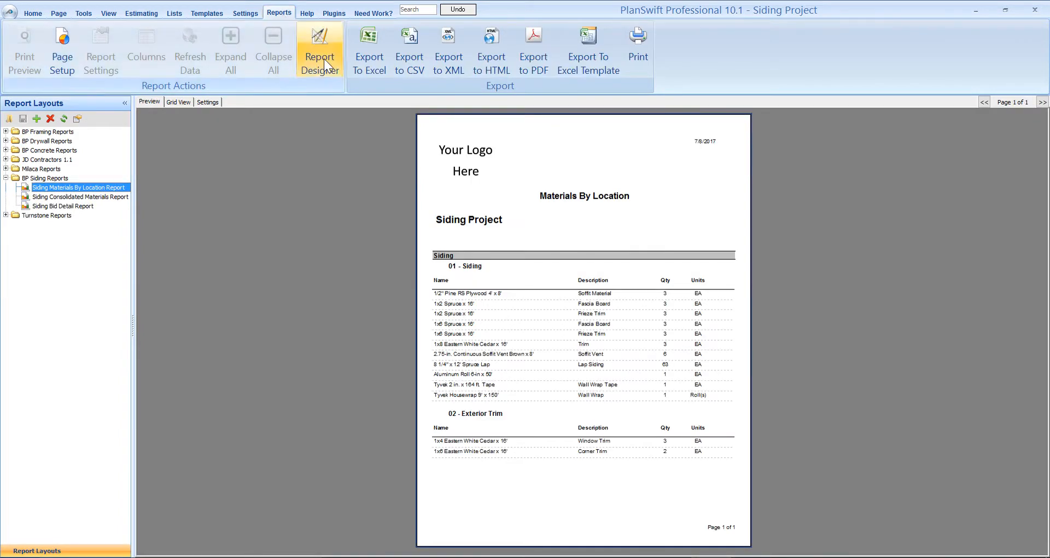
left_click(134, 10)
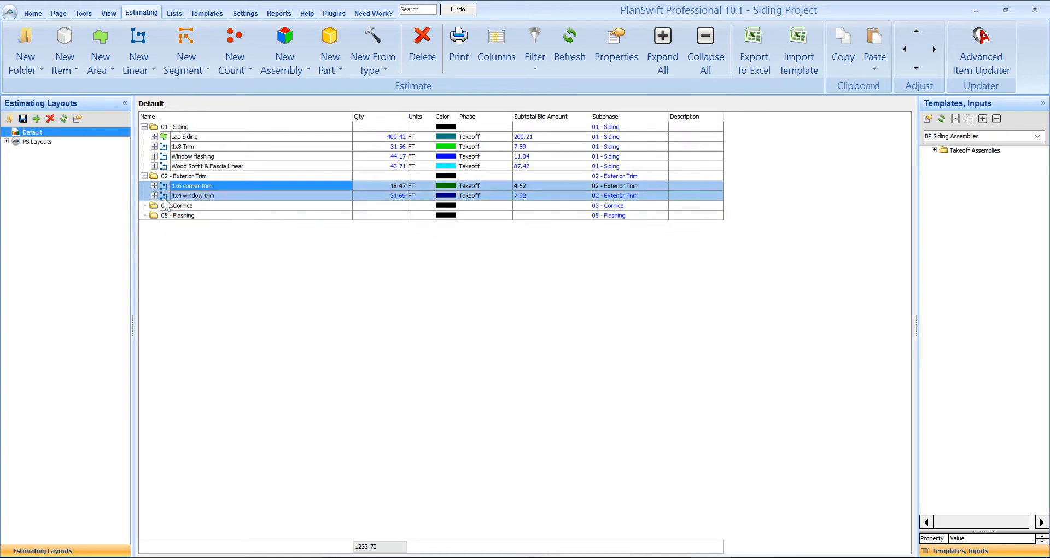
left_click(183, 156)
left_click_drag(184, 159, 189, 217)
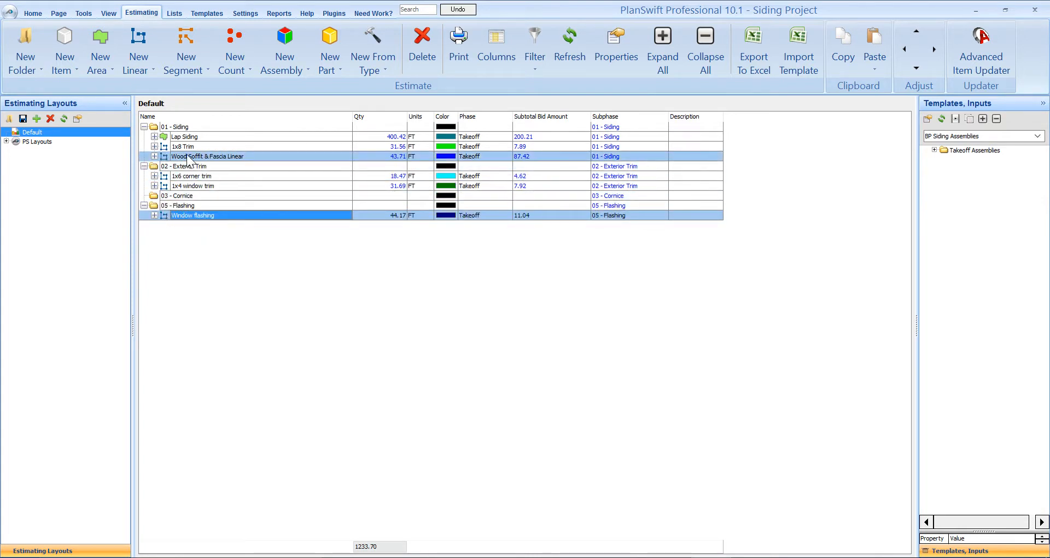
left_click_drag(187, 160, 189, 197)
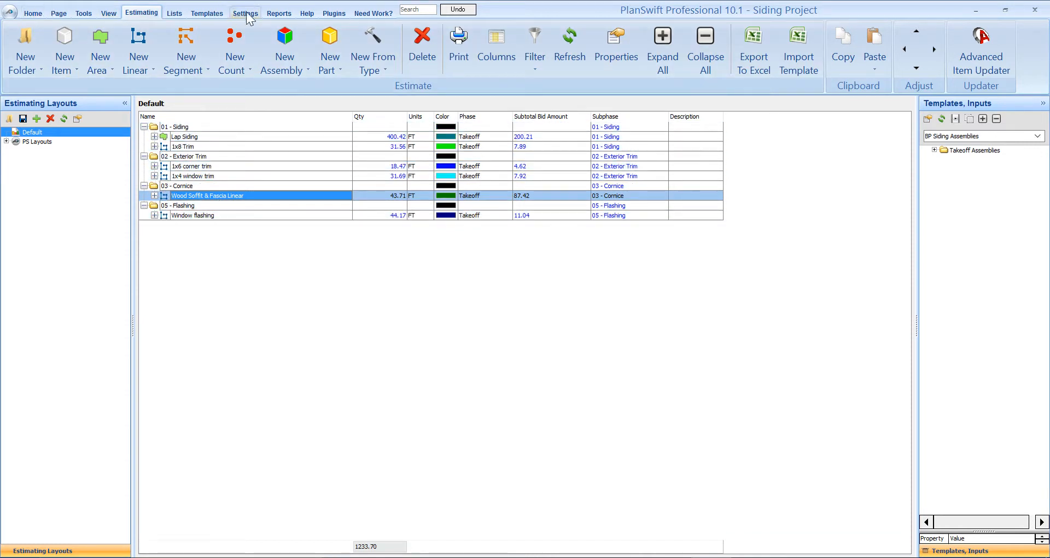
- Examine the siding, exterior trim and cornice groups in the Siding Materials By Location Report
left_click(279, 13)
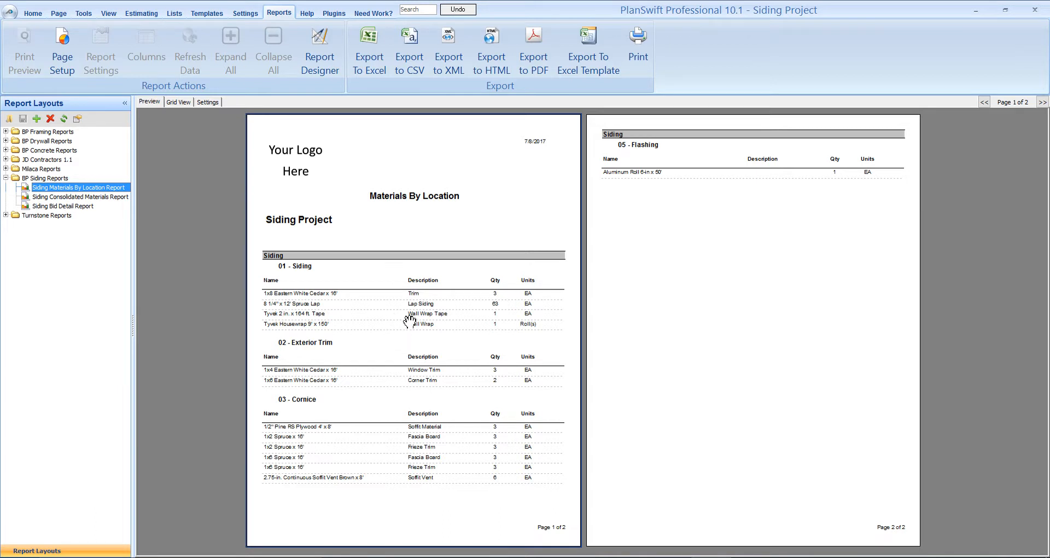
left_click(450, 319)
left_click(682, 317)
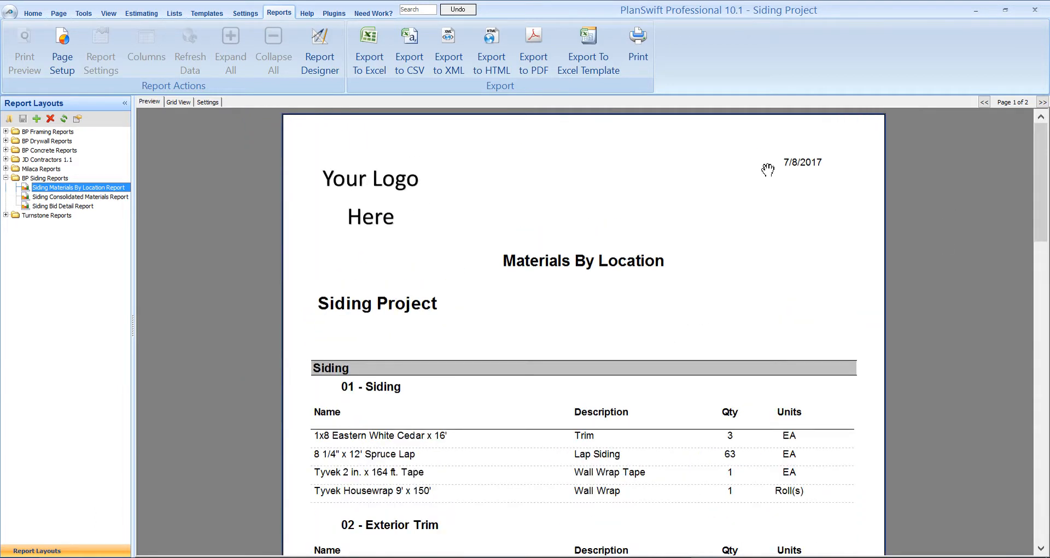
left_click_drag(1043, 164, 1046, 203)
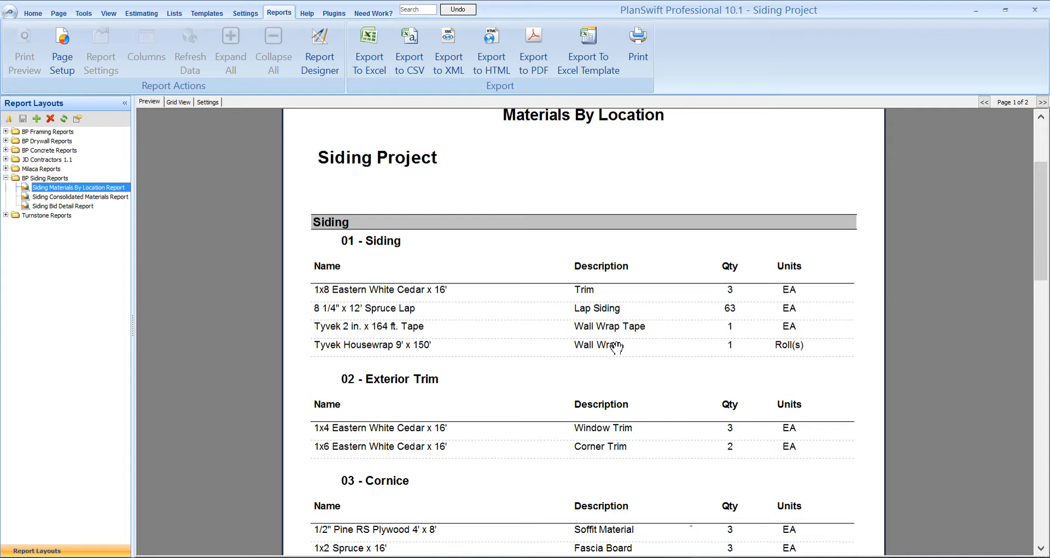
- Move the 1x8 Trim takeoff from the 01 - Siding folder into 02 - Exterior Trim in the estimate
left_click(142, 13)
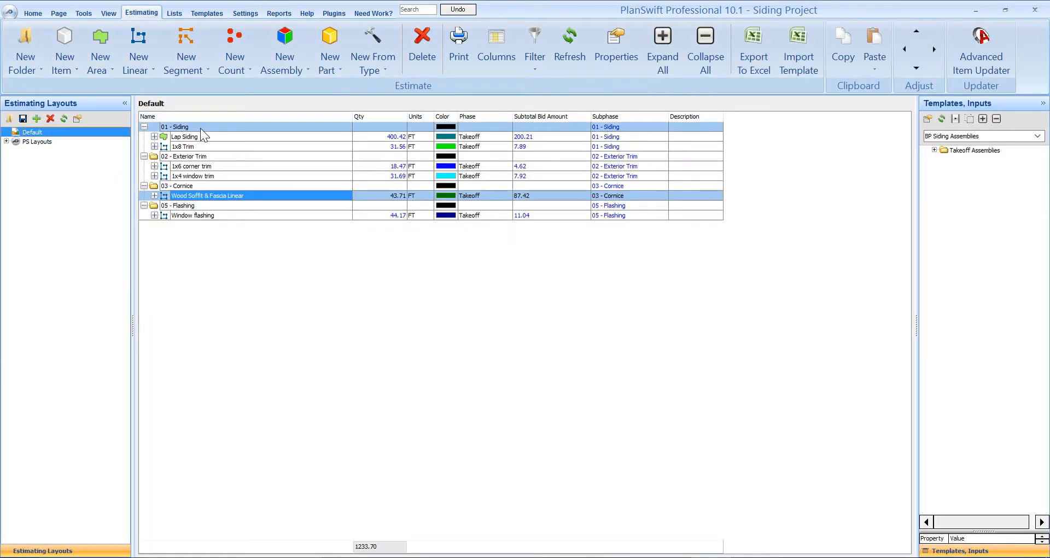
left_click(198, 145)
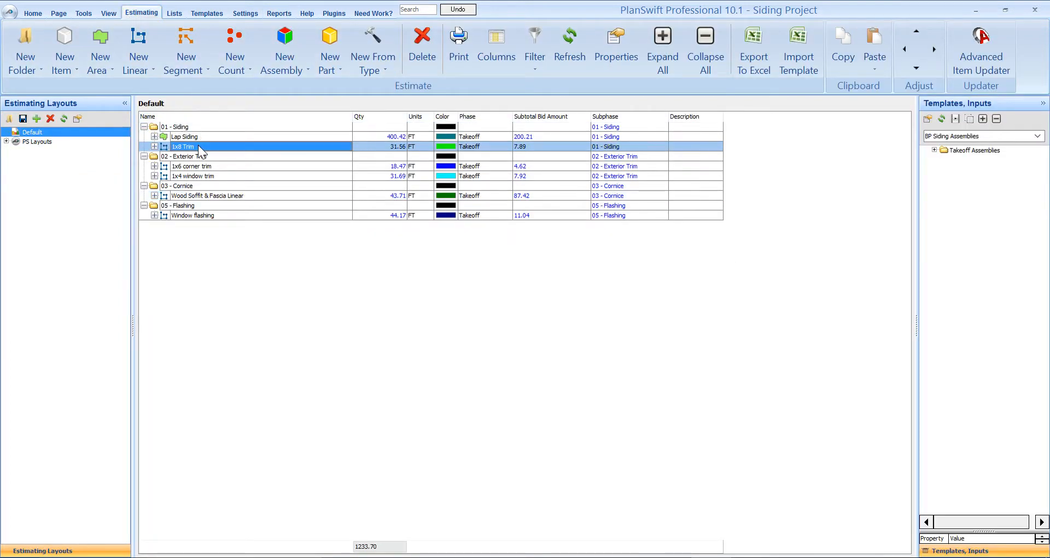
mouse_move(198, 146)
left_mouse_down()
mouse_move(202, 169)
mouse_move(197, 156)
left_mouse_up()
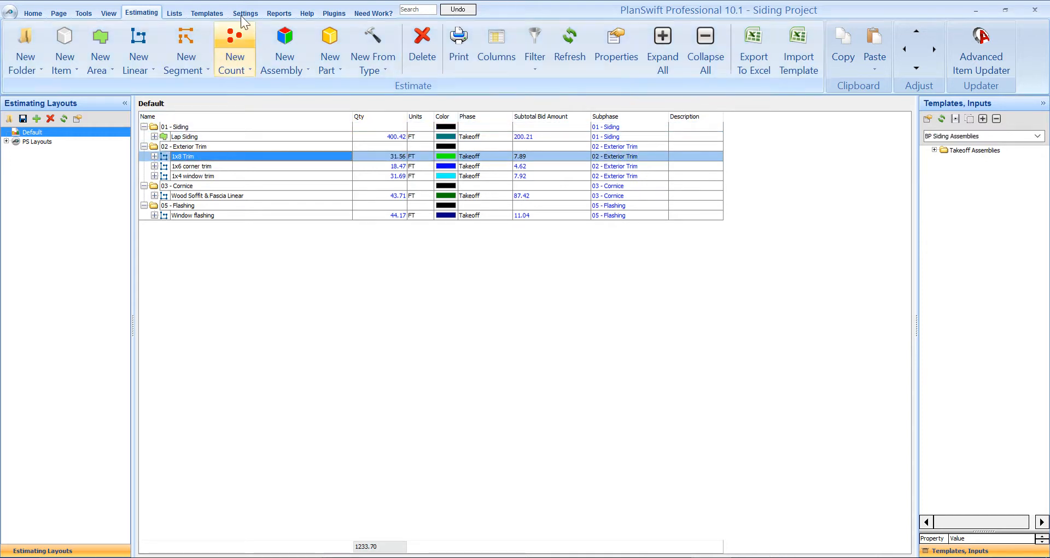
- Check the regrouped material quantities in the Siding Materials By Location Report, from the siding group down to cornice
left_click(279, 12)
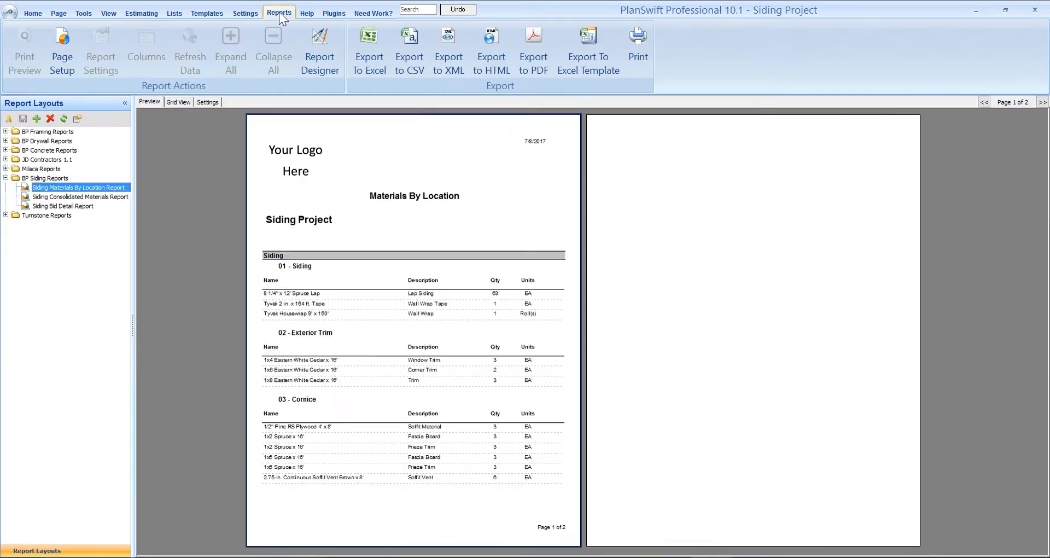
left_click(400, 371)
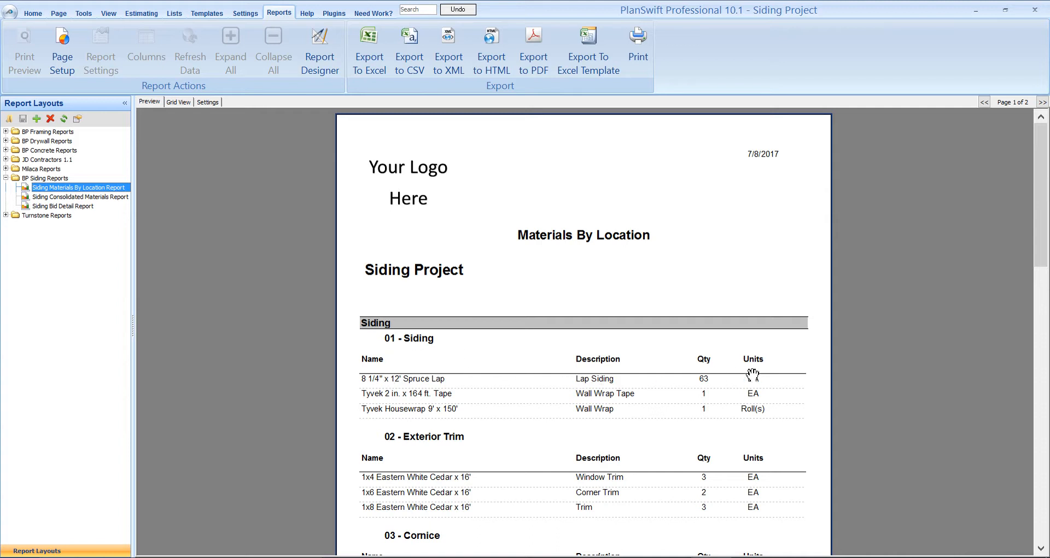
left_click_drag(1041, 254, 1037, 325)
scroll(570, 323, "up", 1)
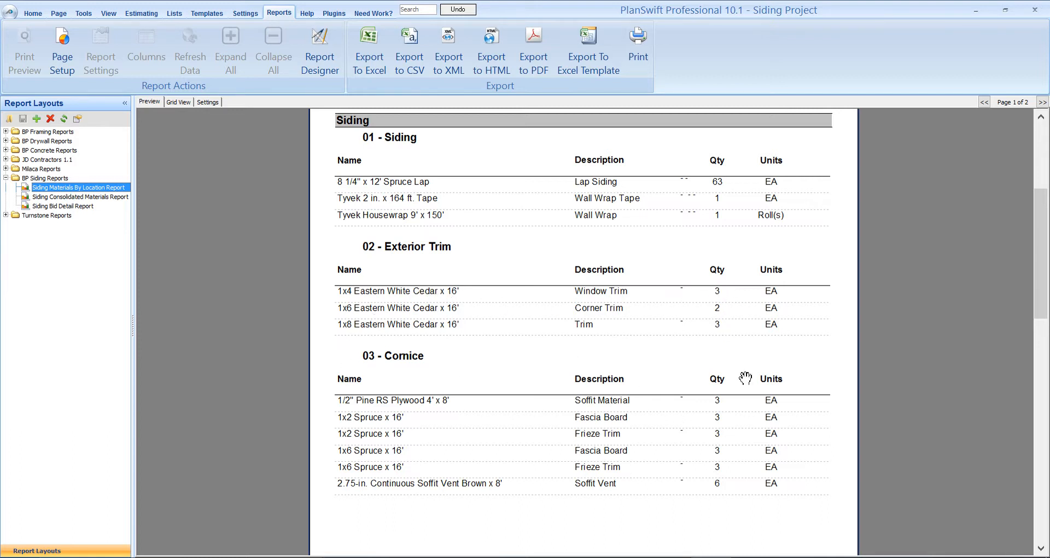
left_click_drag(1038, 264, 1021, 295)
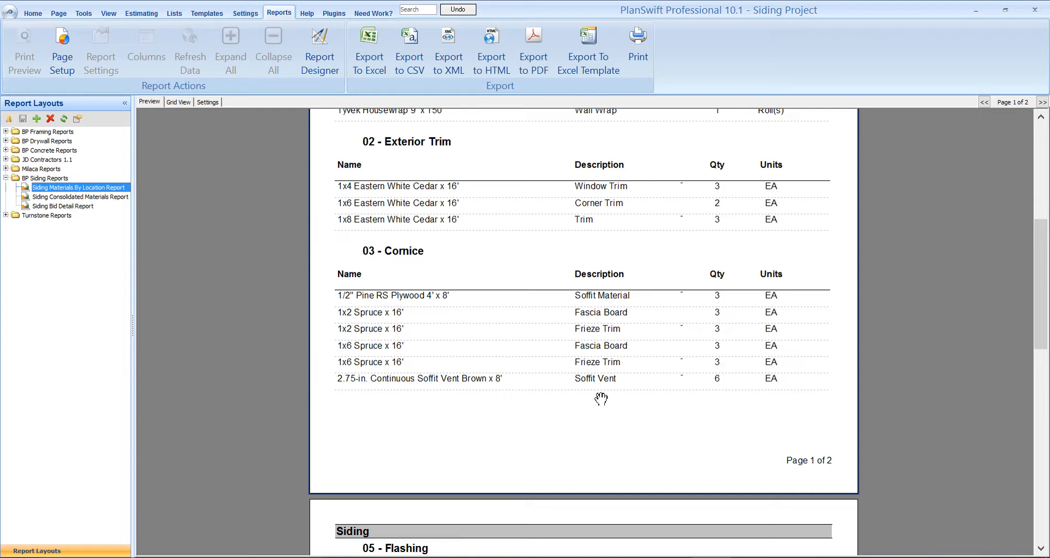
- Check the 05 - Flashing group in the Siding Materials By Location Report and review the material list in the Siding Consolidated Materials Report
left_click_drag(1041, 260, 1041, 353)
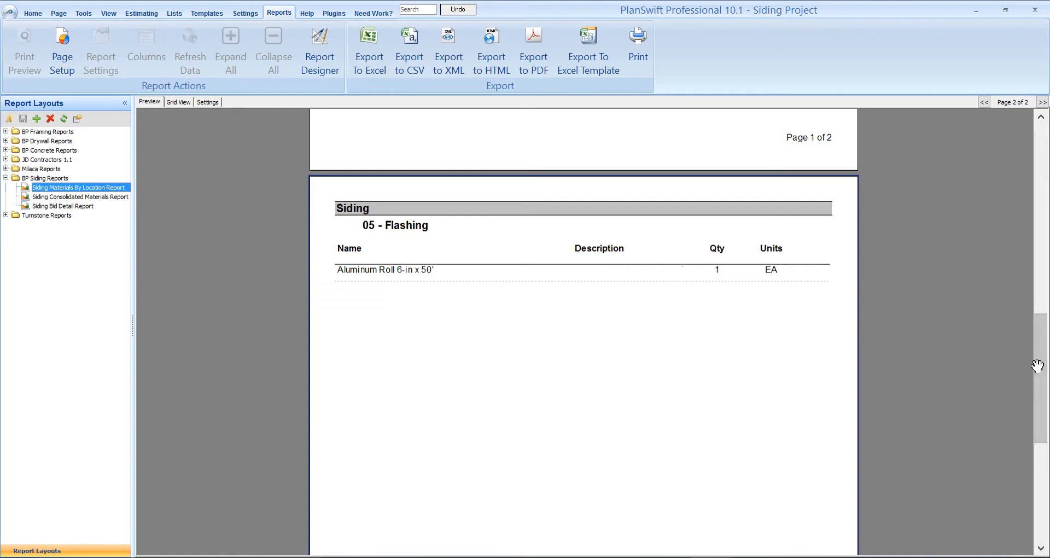
scroll(1038, 364, "down", 5)
left_click_drag(1041, 415, 1041, 173)
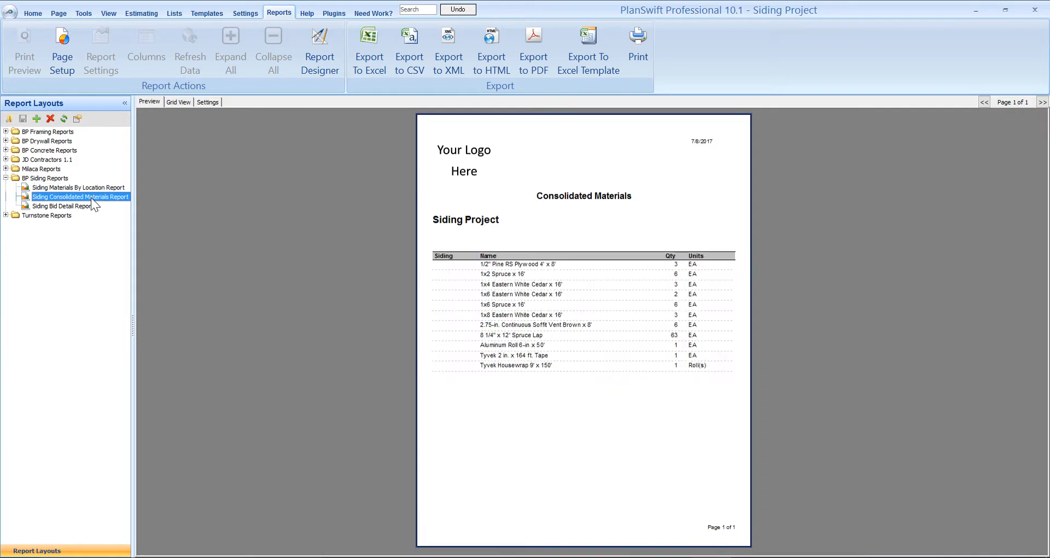
scroll(685, 369, "up", 2)
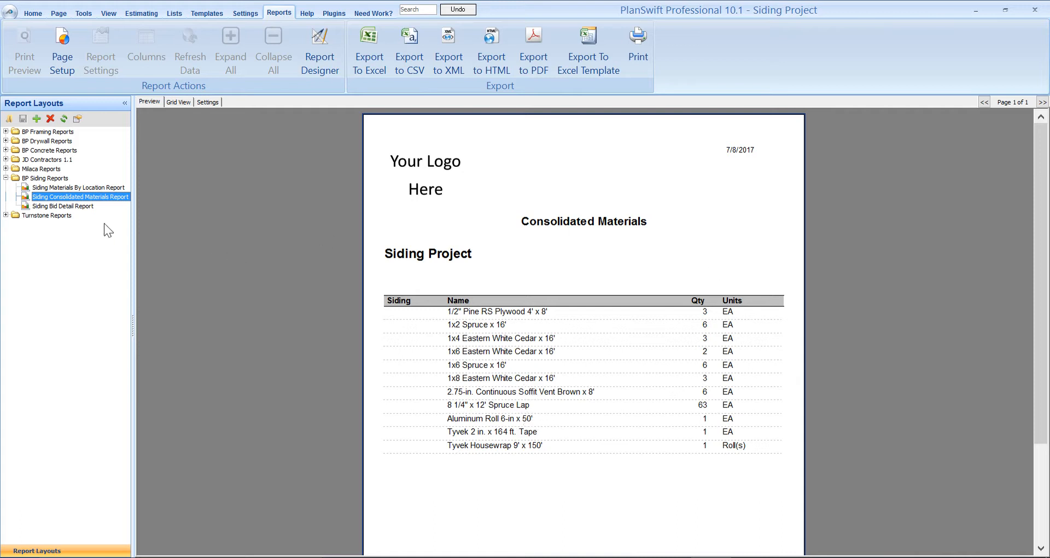
- Open the Siding Bid Detail Report and examine the bid amounts for each folder, from 01 - Siding down to the bid total
left_click(84, 205)
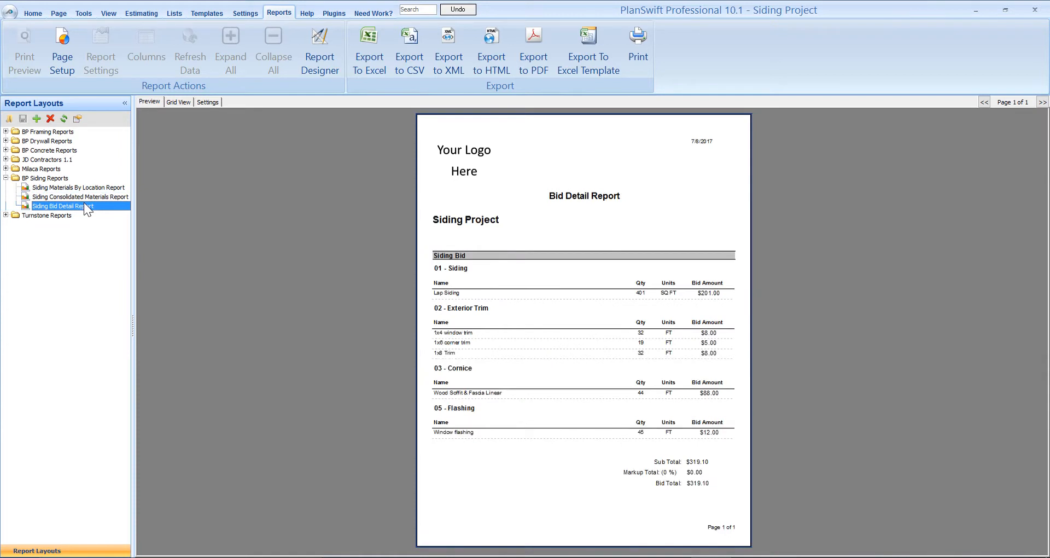
scroll(760, 421, "up", 1, "ctrl")
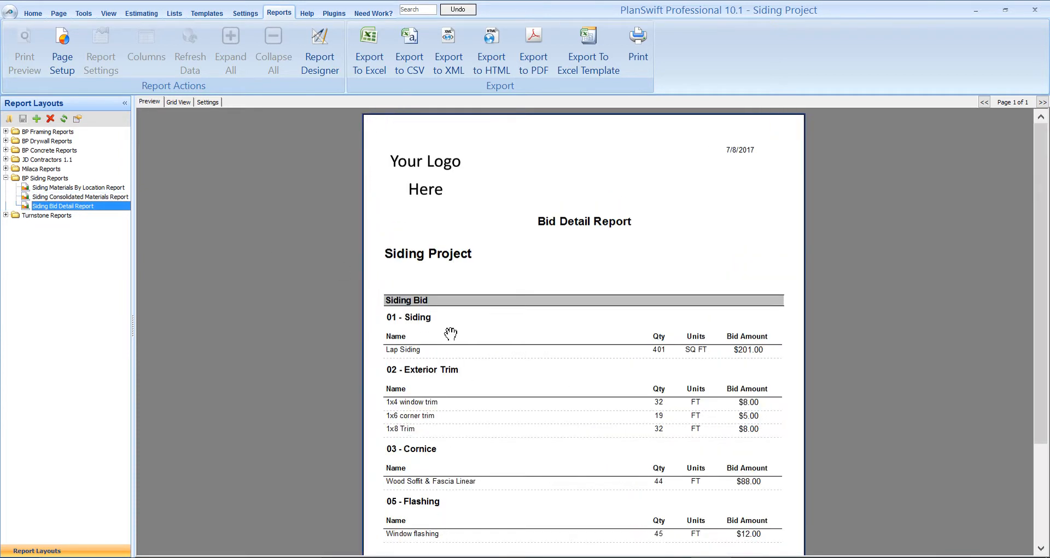
left_click_drag(1039, 208, 1046, 293)
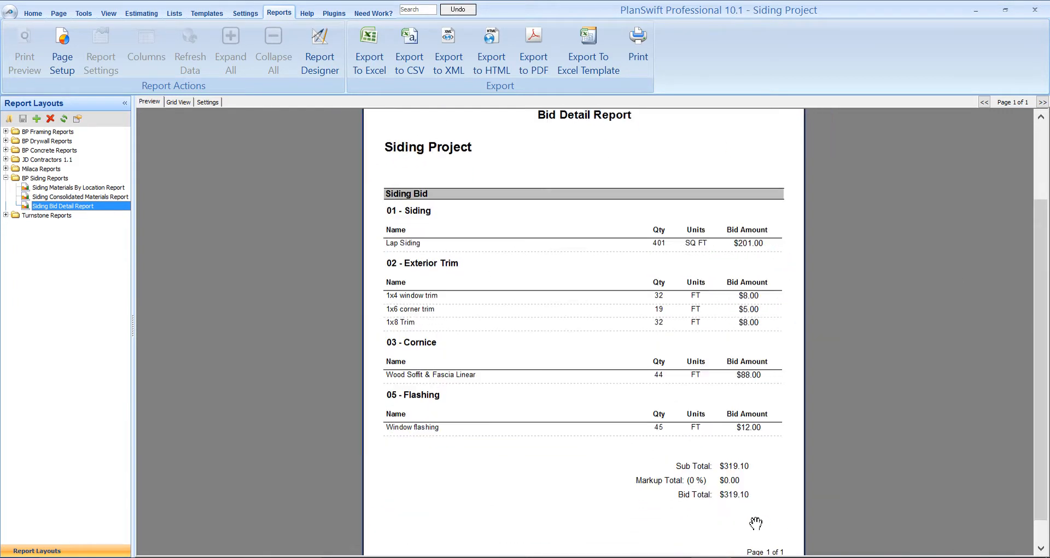
scroll(795, 520, "up", 1)
left_click_drag(1042, 277, 1044, 327)
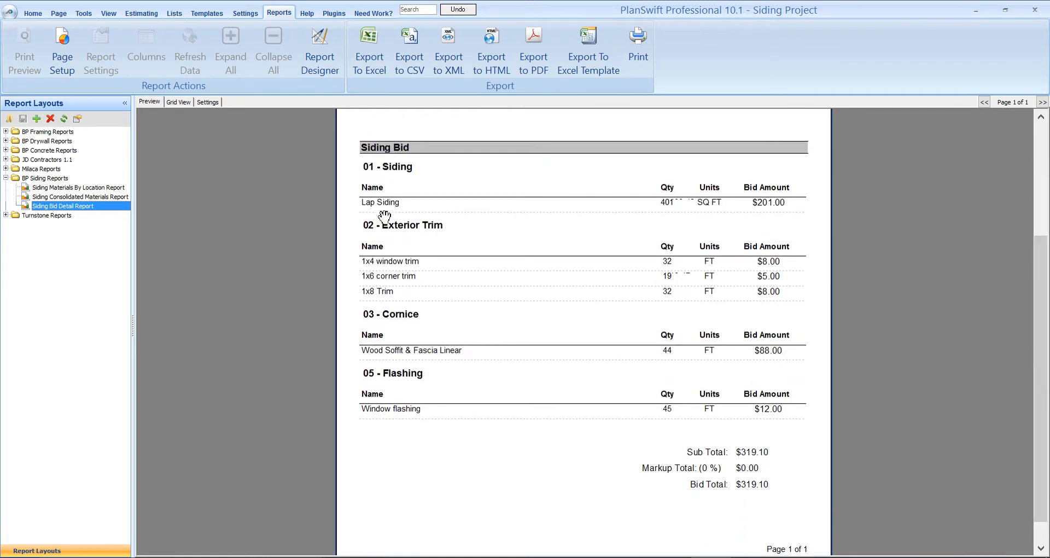